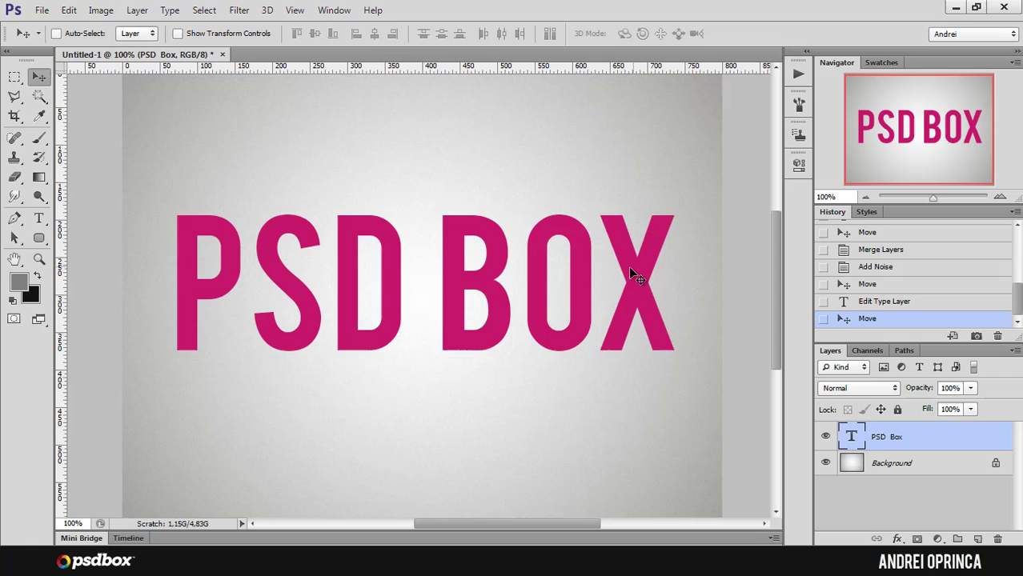
# Add a black-to-white linear Gradient Overlay to the PSD Box text in Multiply mode at 14% opacity.
pyautogui.doubleClick(944, 440)
pyautogui.moveTo(817, 124); pyautogui.dragTo(816, 121)
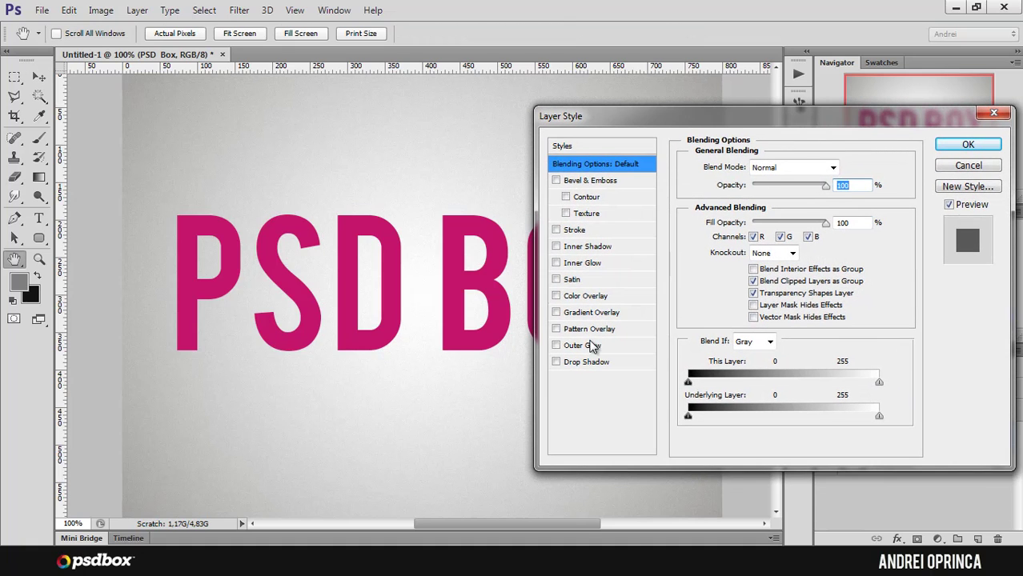
pyautogui.click(595, 316)
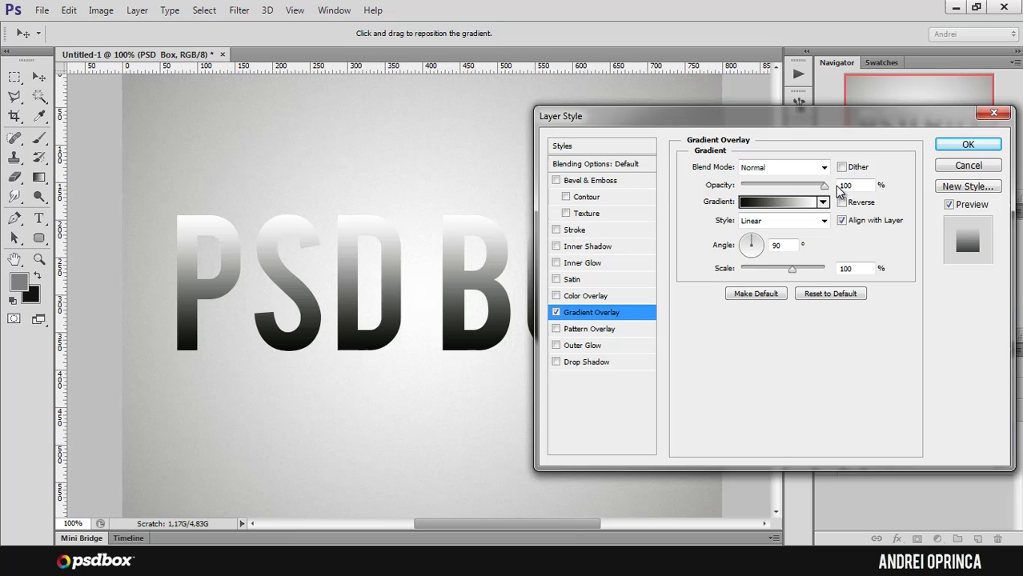
pyautogui.click(791, 170)
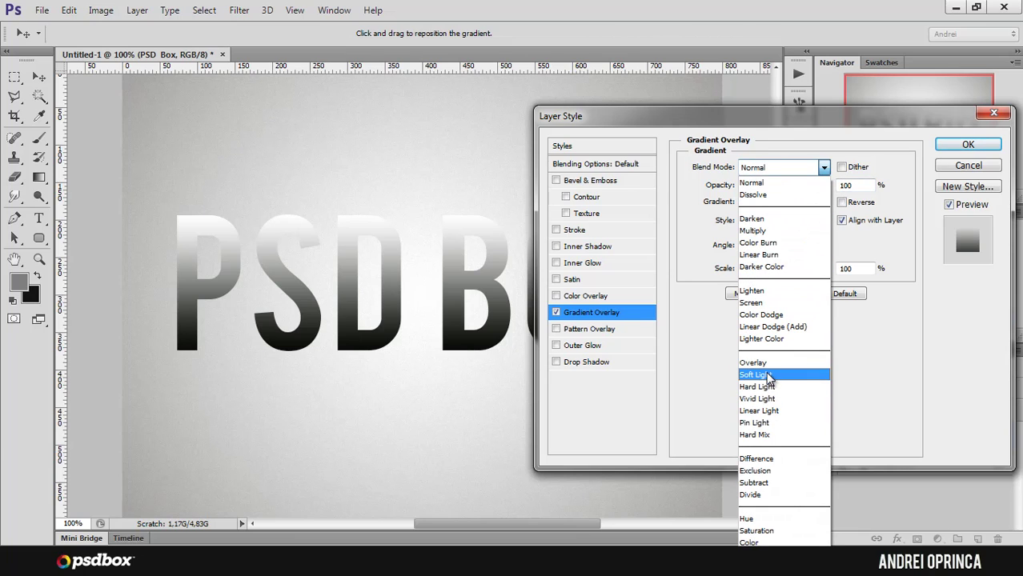
pyautogui.click(767, 376)
pyautogui.moveTo(792, 186)
pyautogui.mouseDown()
pyautogui.moveTo(764, 189)
pyautogui.moveTo(780, 190)
pyautogui.mouseUp()
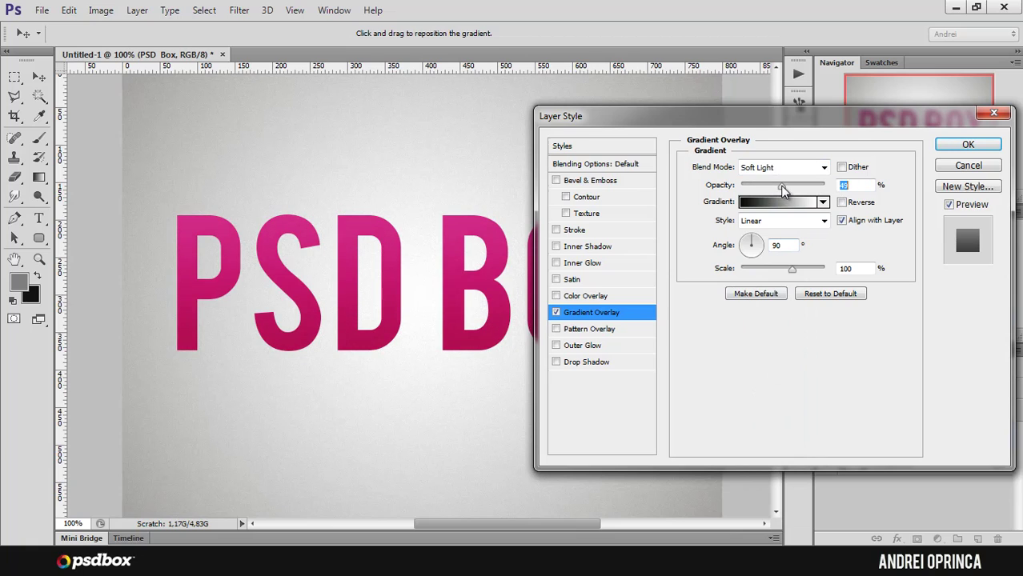
pyautogui.click(783, 168)
pyautogui.click(768, 232)
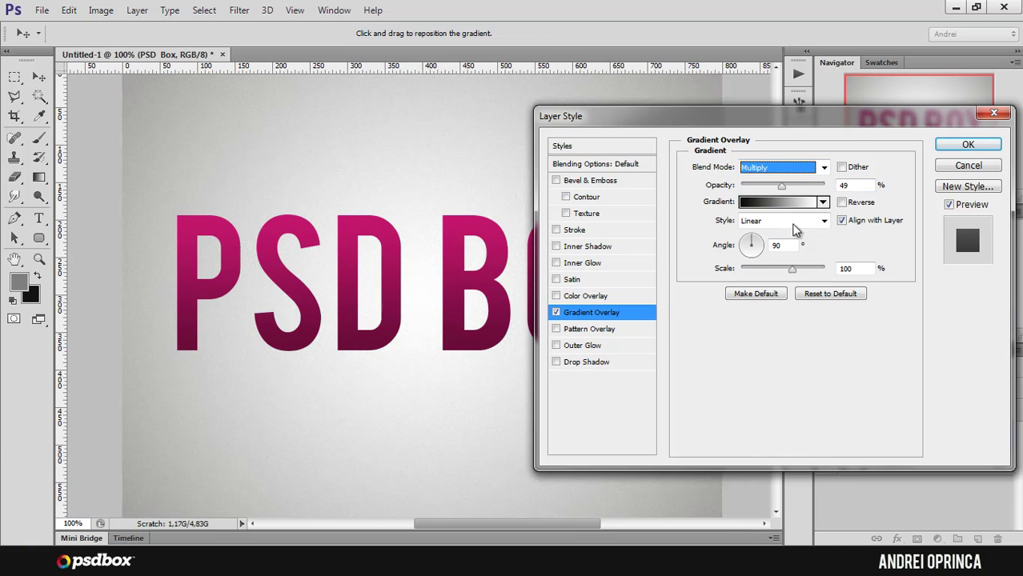
pyautogui.moveTo(781, 186); pyautogui.dragTo(755, 188)
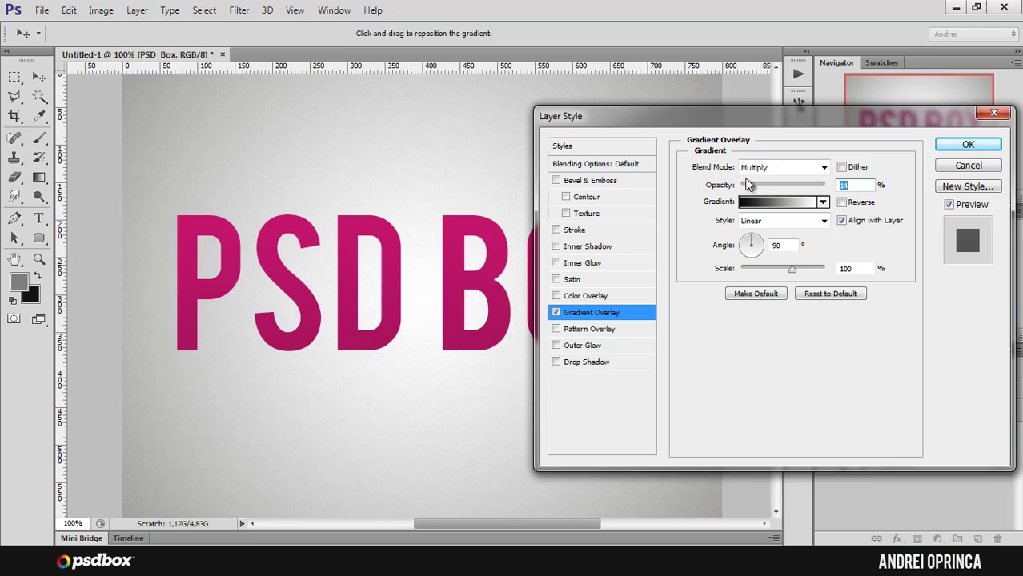
pyautogui.moveTo(758, 122); pyautogui.dragTo(831, 151)
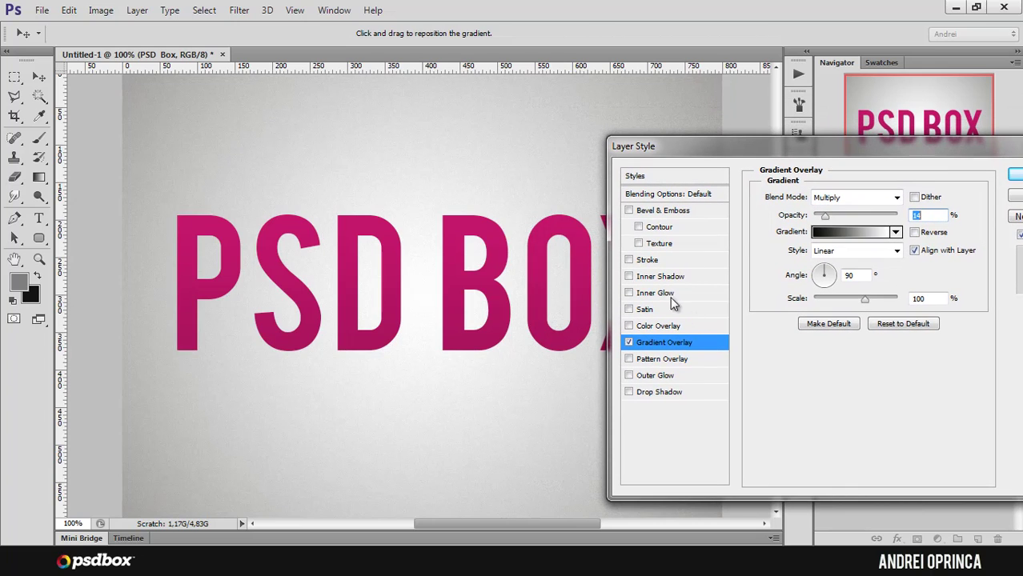
# Add a Drop Shadow with Global Light off, angle 90°, distance 2, size 0, opacity 100%.
pyautogui.click(660, 391)
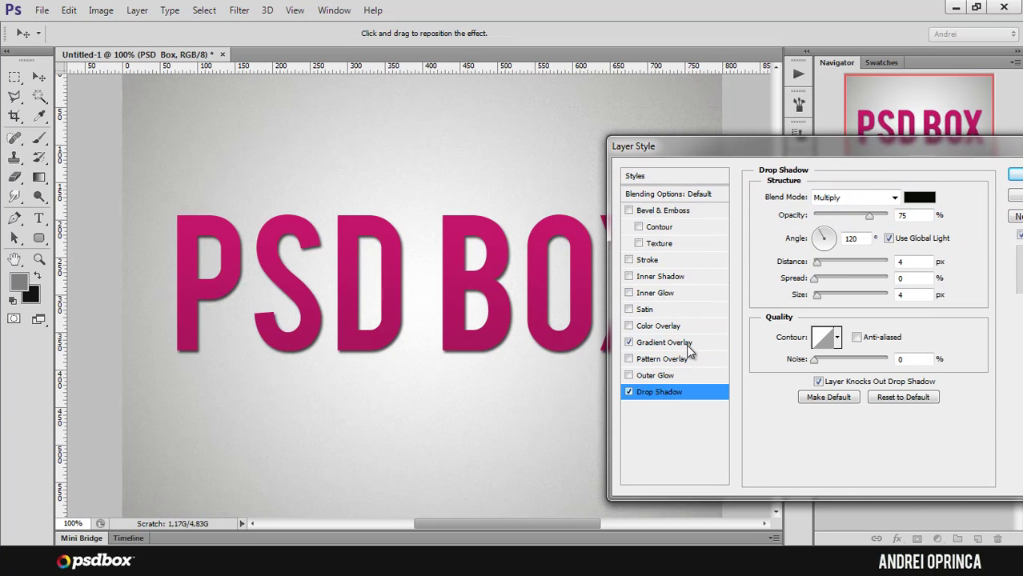
pyautogui.click(888, 237)
pyautogui.click(823, 231)
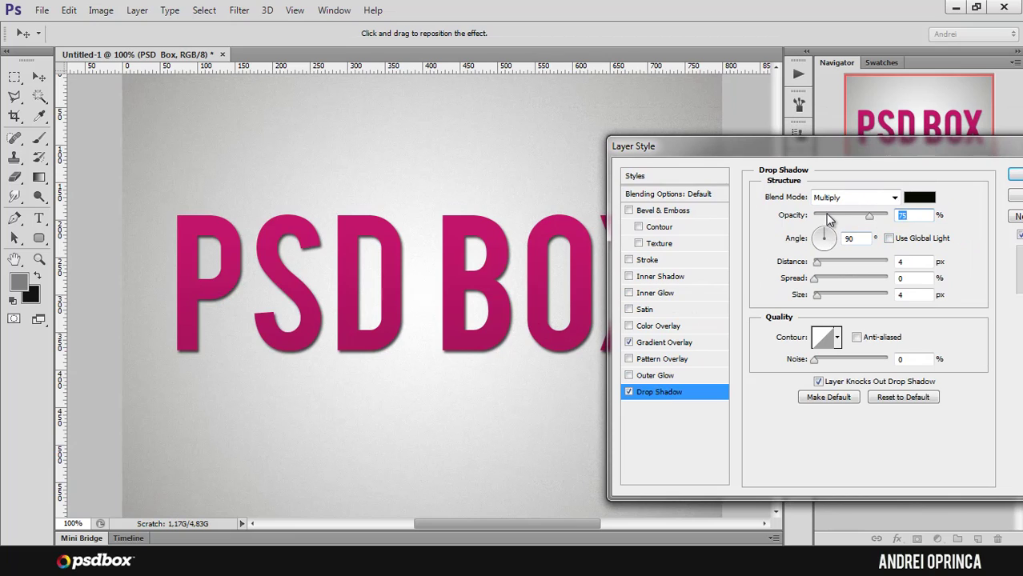
pyautogui.moveTo(816, 264); pyautogui.dragTo(810, 265)
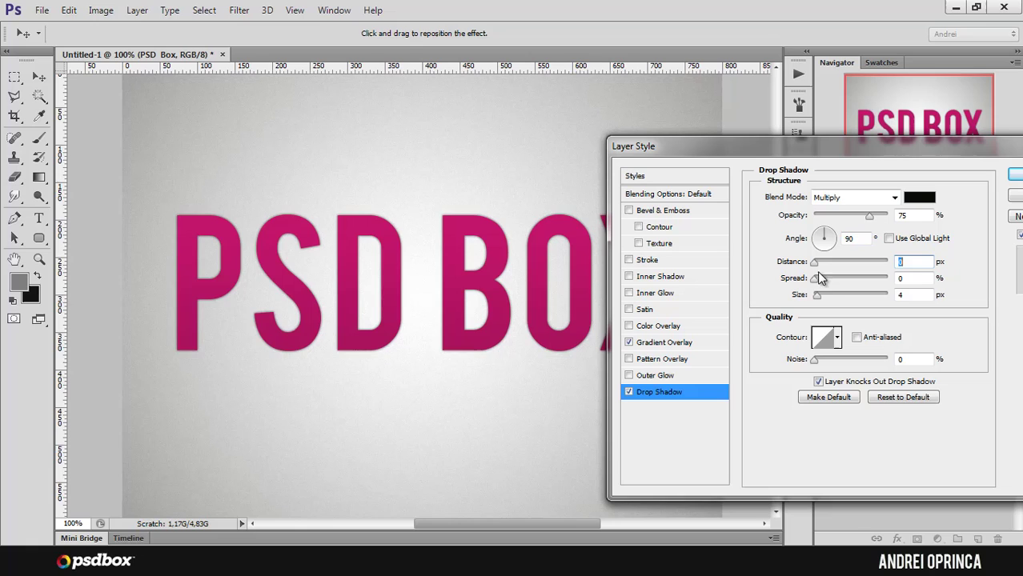
pyautogui.moveTo(853, 302); pyautogui.dragTo(816, 302)
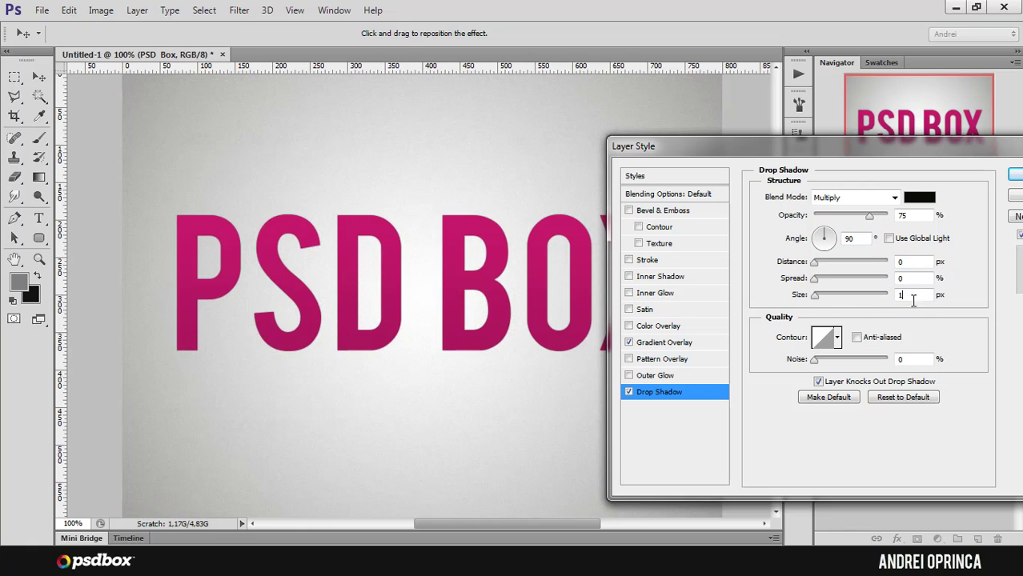
pyautogui.press('Down')
pyautogui.moveTo(869, 216); pyautogui.dragTo(905, 217)
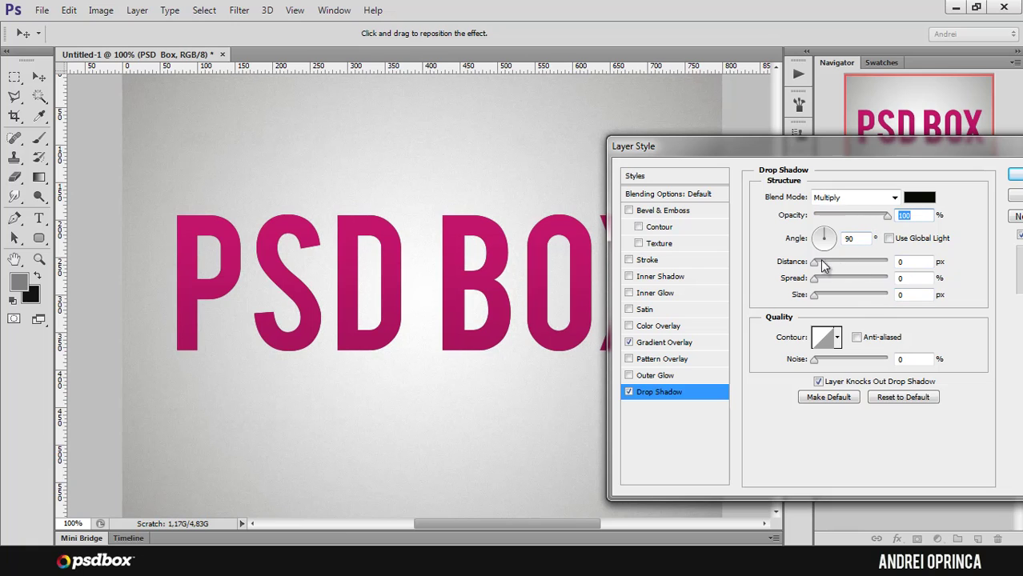
pyautogui.doubleClick(918, 263)
pyautogui.write('2')
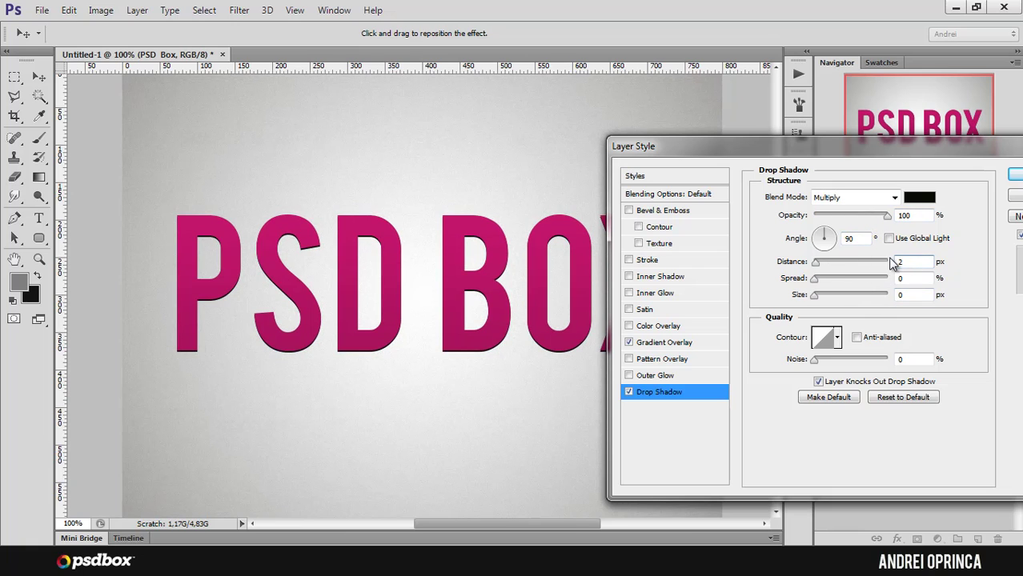
# Set the drop shadow to Normal blending and colour it bright pink (ff4c94).
pyautogui.click(920, 197)
pyautogui.moveTo(840, 417); pyautogui.dragTo(850, 445)
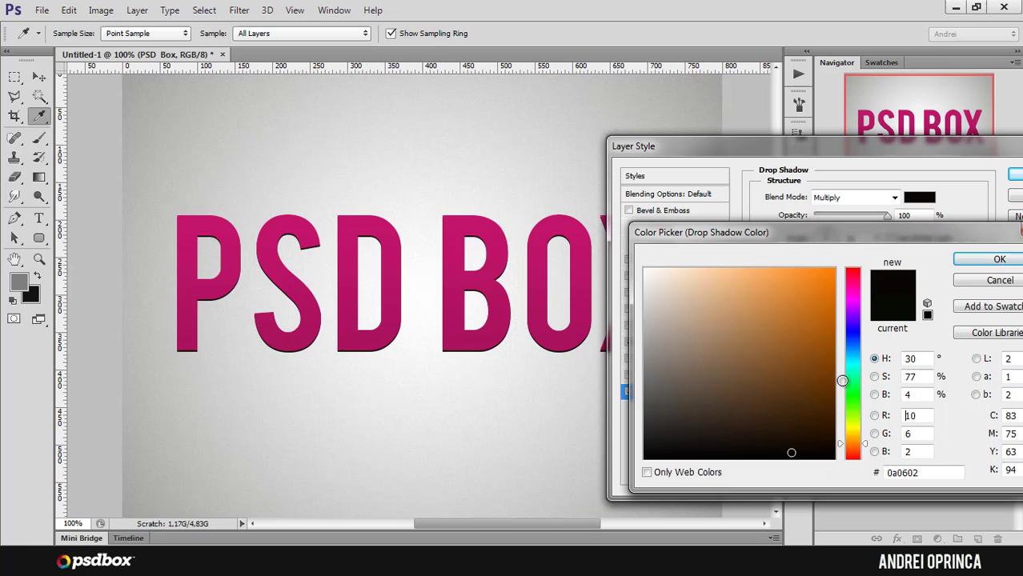
pyautogui.click(832, 272)
pyautogui.click(1000, 259)
pyautogui.click(855, 197)
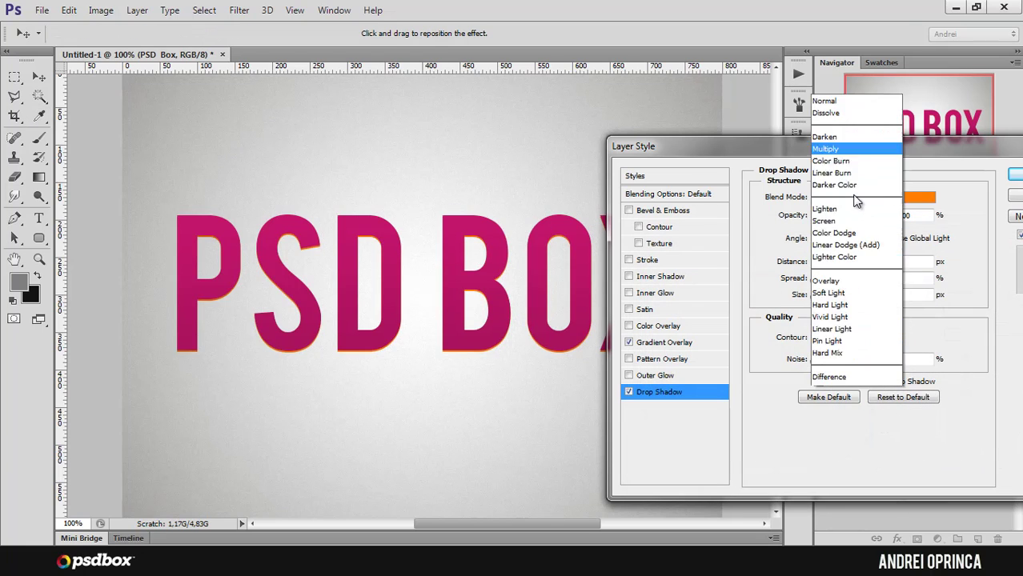
pyautogui.click(846, 7)
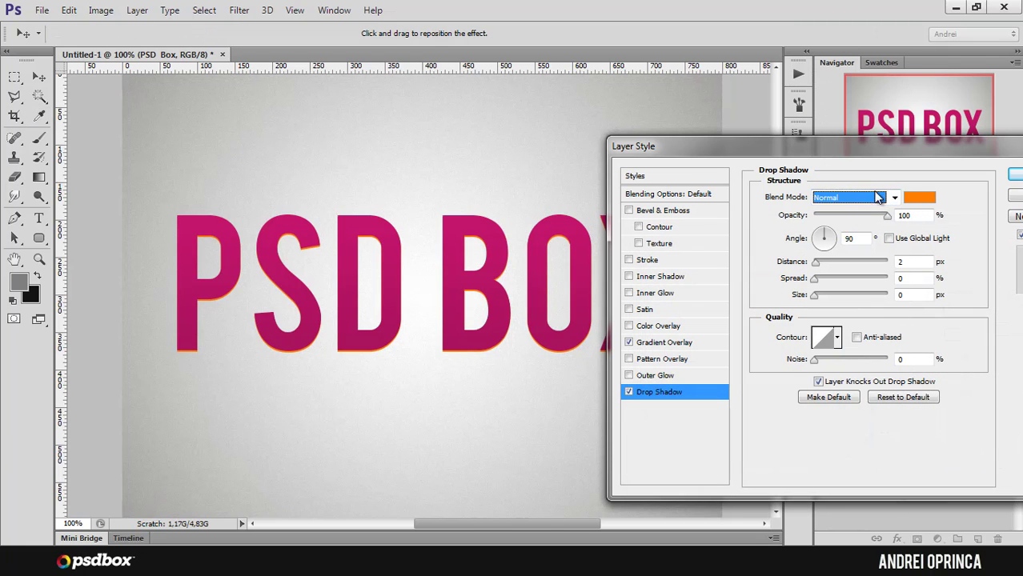
pyautogui.click(918, 197)
pyautogui.write('707070')
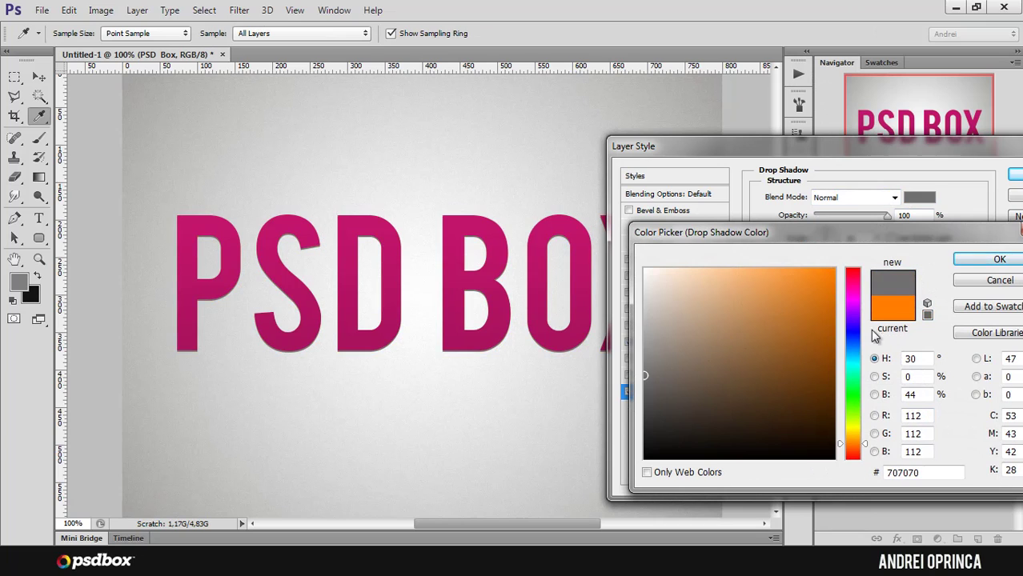
pyautogui.click(853, 276)
pyautogui.click(775, 270)
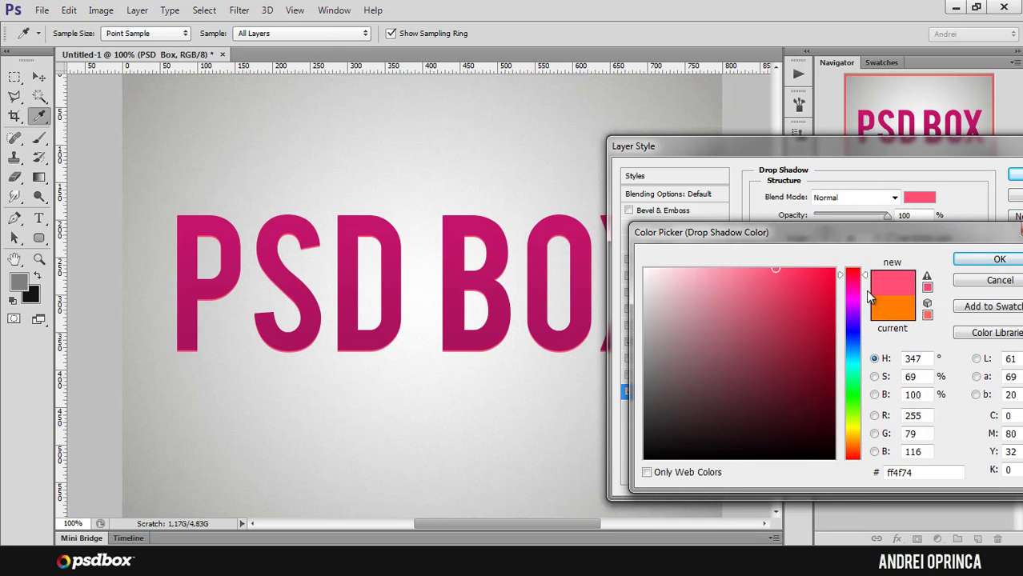
pyautogui.click(853, 281)
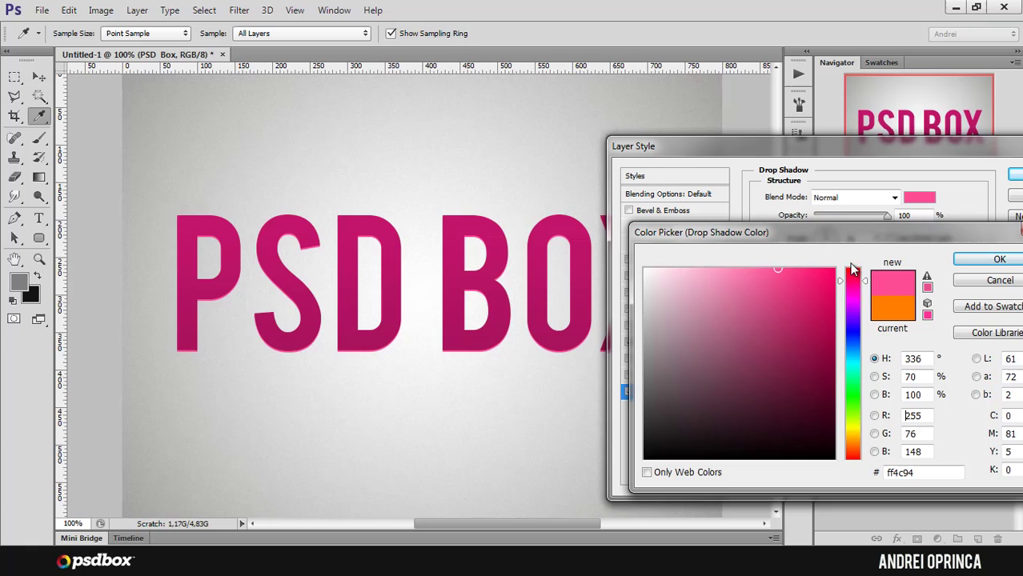
# Confirm the pink shadow colour, then add an Inner Shadow at 90° with Global Light off and adjust its distance and size.
pyautogui.click(1000, 259)
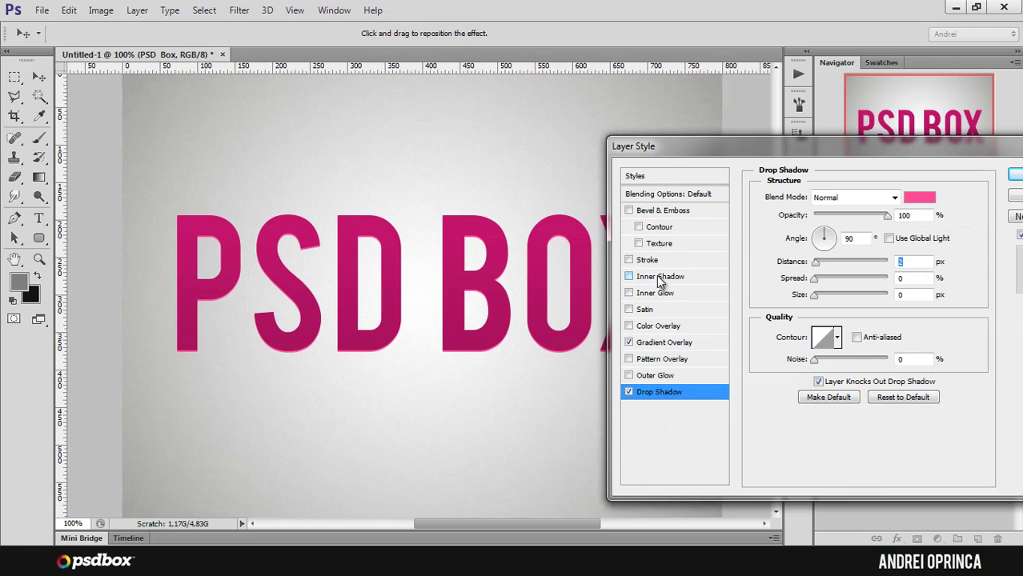
pyautogui.click(658, 280)
pyautogui.click(888, 238)
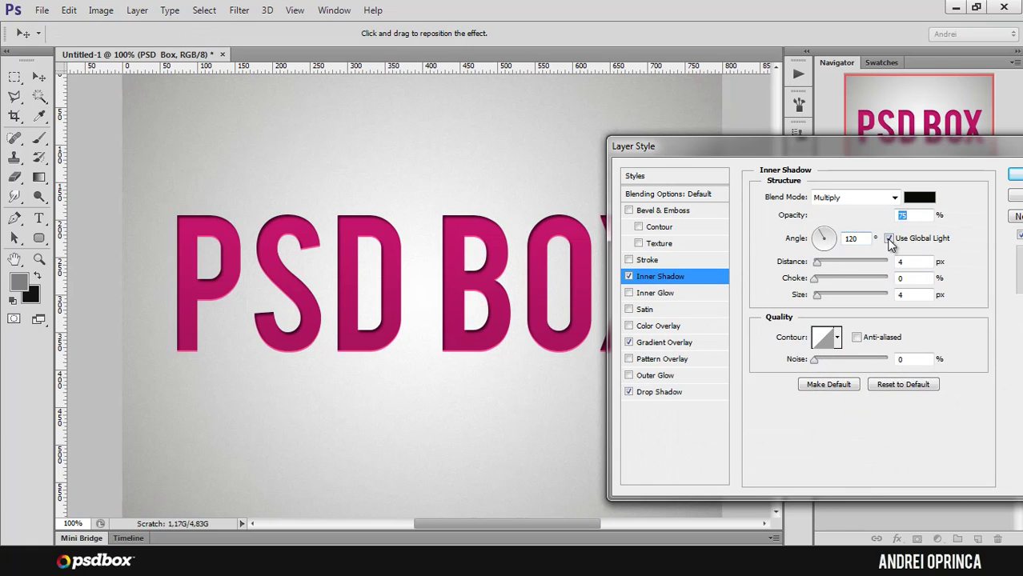
pyautogui.moveTo(827, 239); pyautogui.dragTo(827, 222)
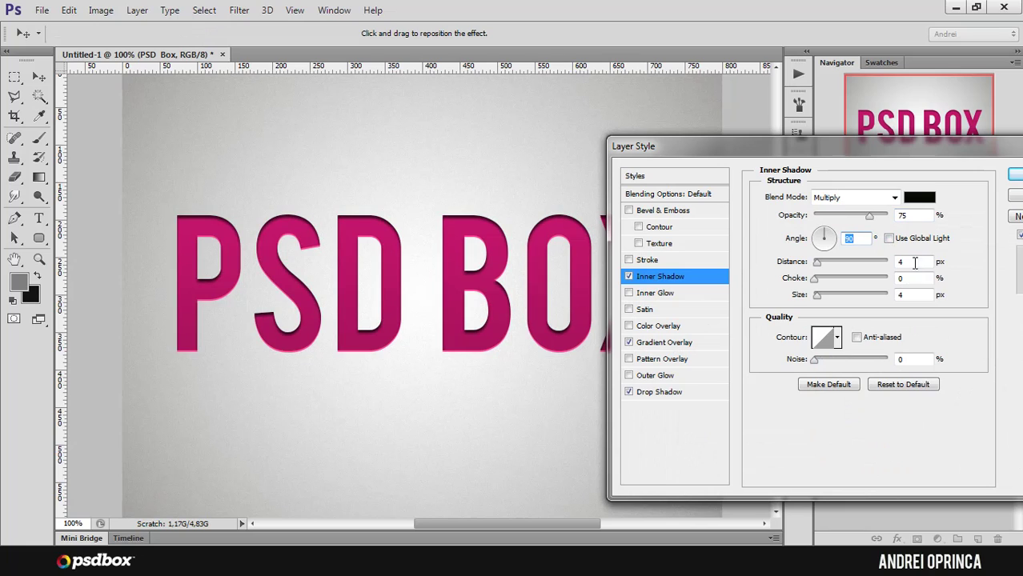
pyautogui.doubleClick(907, 294)
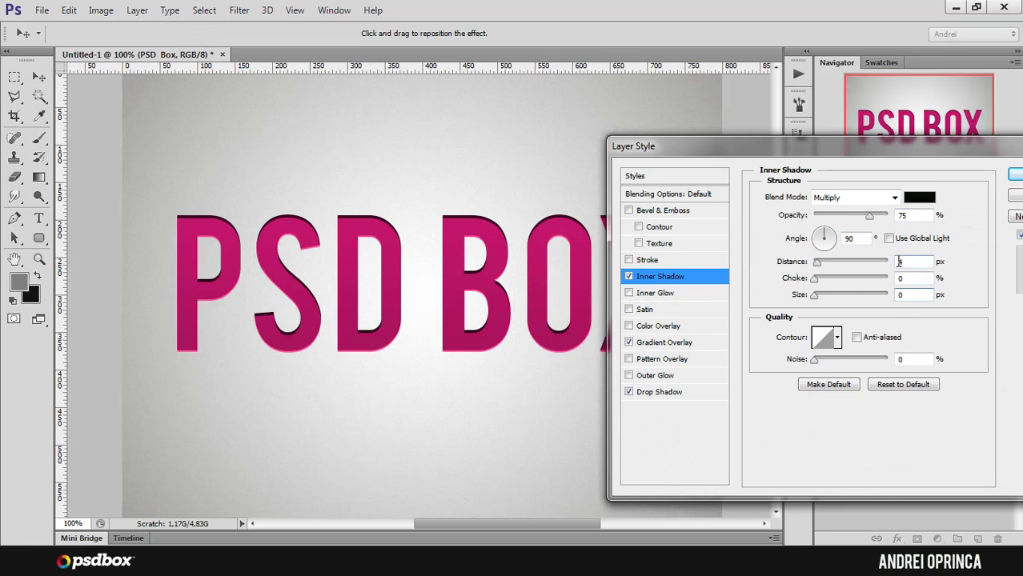
pyautogui.doubleClick(911, 261)
pyautogui.write('1')
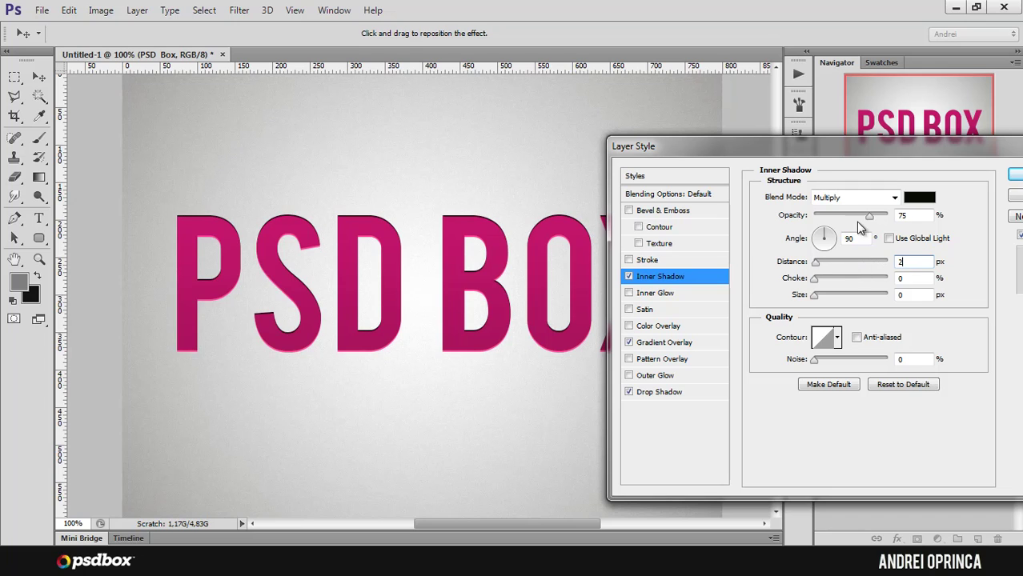
# Make the inner shadow Normal mode at 100% opacity in dark grey 242424.
pyautogui.click(918, 197)
pyautogui.click(647, 269)
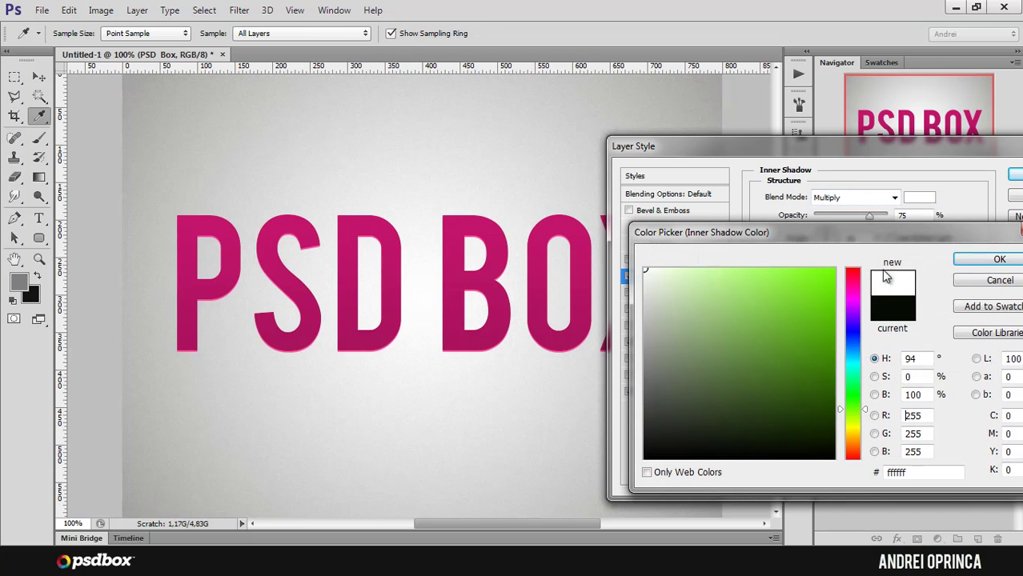
pyautogui.click(985, 259)
pyautogui.moveTo(872, 221); pyautogui.dragTo(888, 216)
pyautogui.click(852, 196)
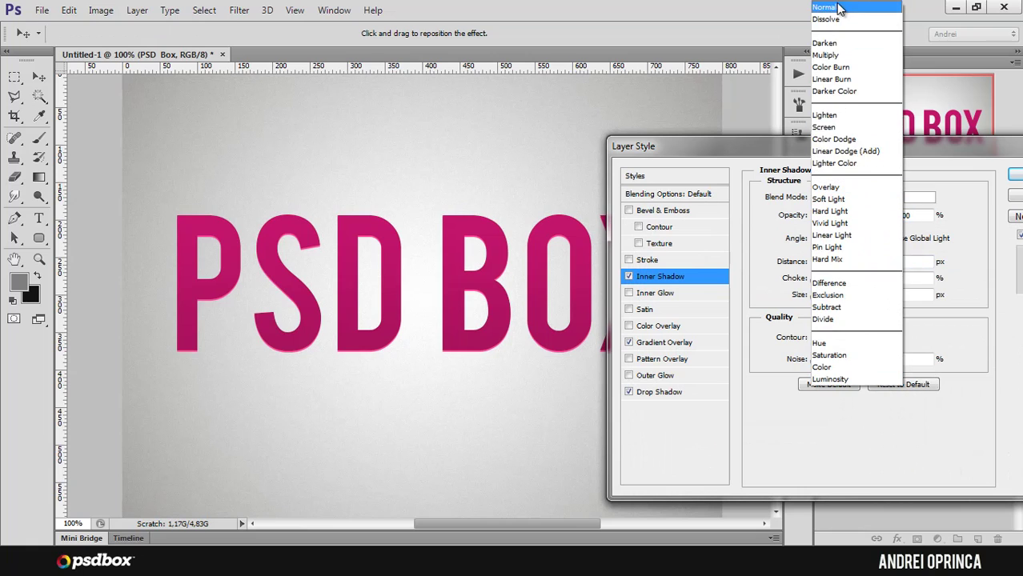
pyautogui.click(837, 10)
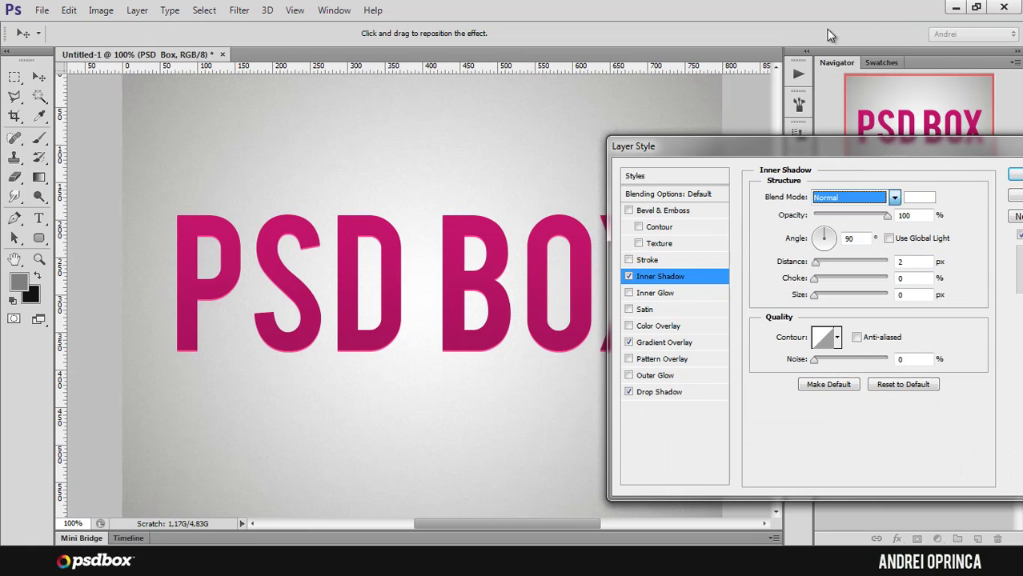
pyautogui.click(915, 200)
pyautogui.click(644, 415)
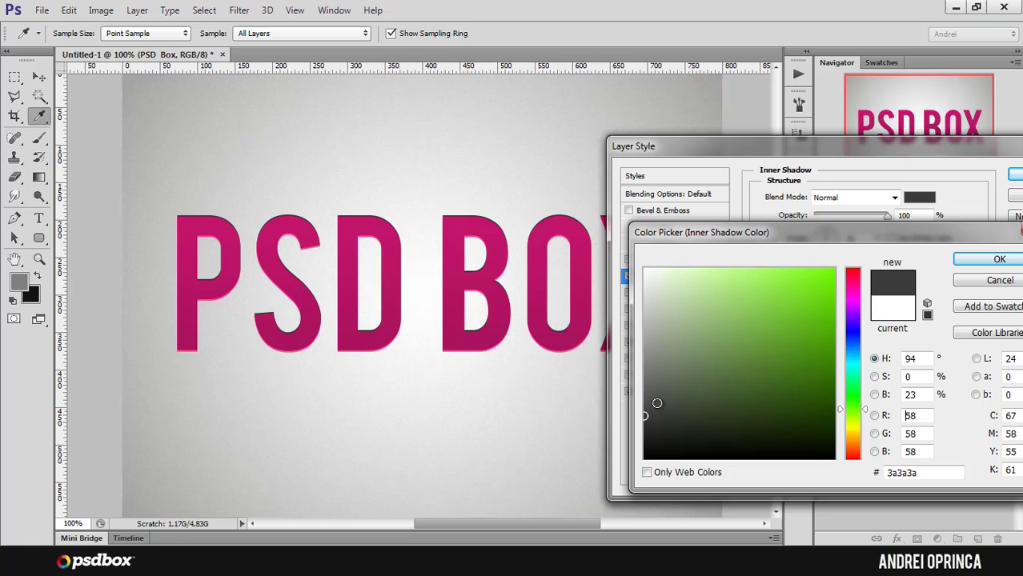
pyautogui.moveTo(662, 401)
pyautogui.mouseDown()
pyautogui.moveTo(640, 406)
pyautogui.moveTo(628, 436)
pyautogui.mouseUp()
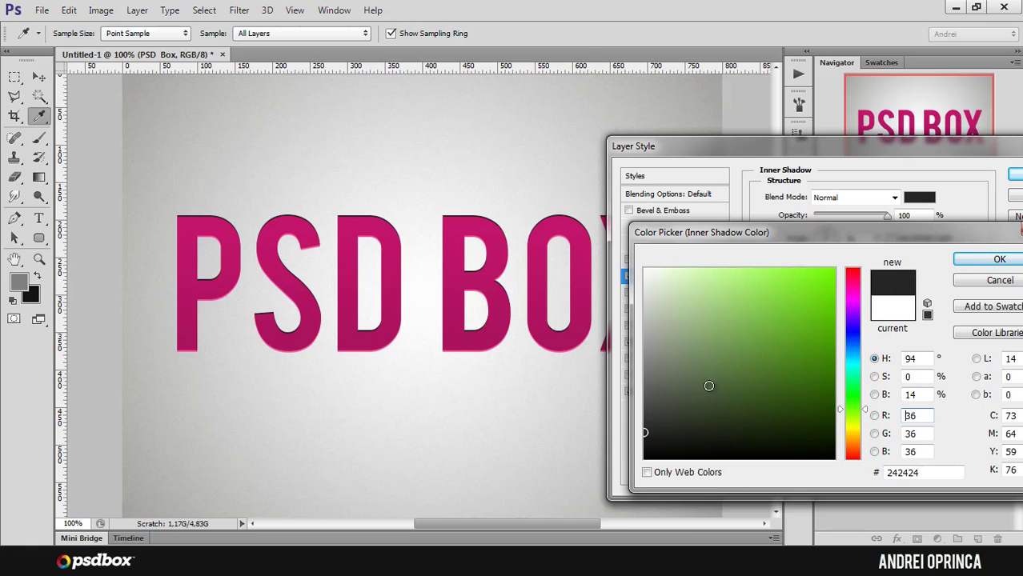
pyautogui.click(999, 259)
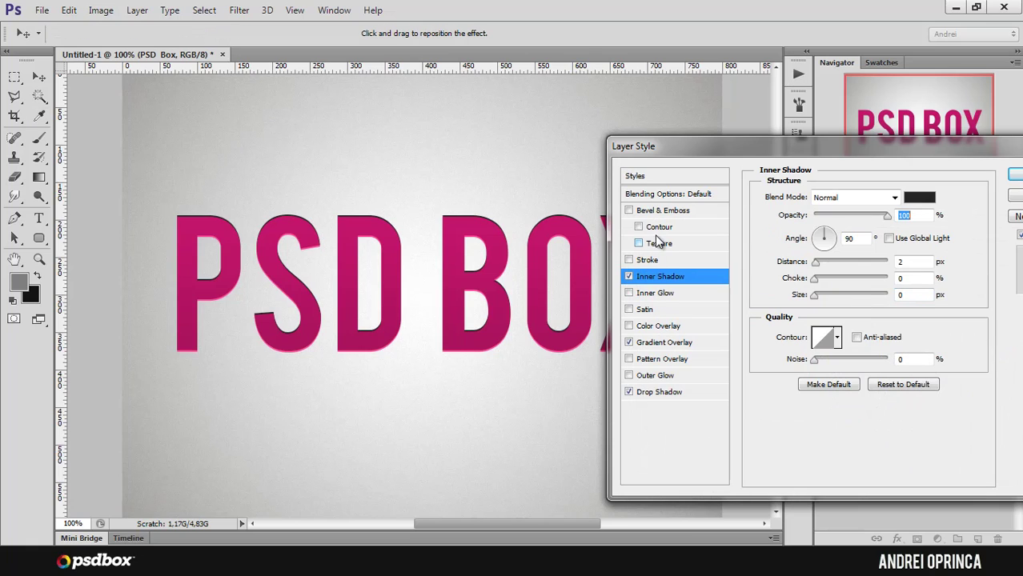
# Add a 16 px Inner Glow in Overlay blending mode.
pyautogui.click(661, 292)
pyautogui.moveTo(817, 341); pyautogui.dragTo(822, 341)
pyautogui.click(853, 196)
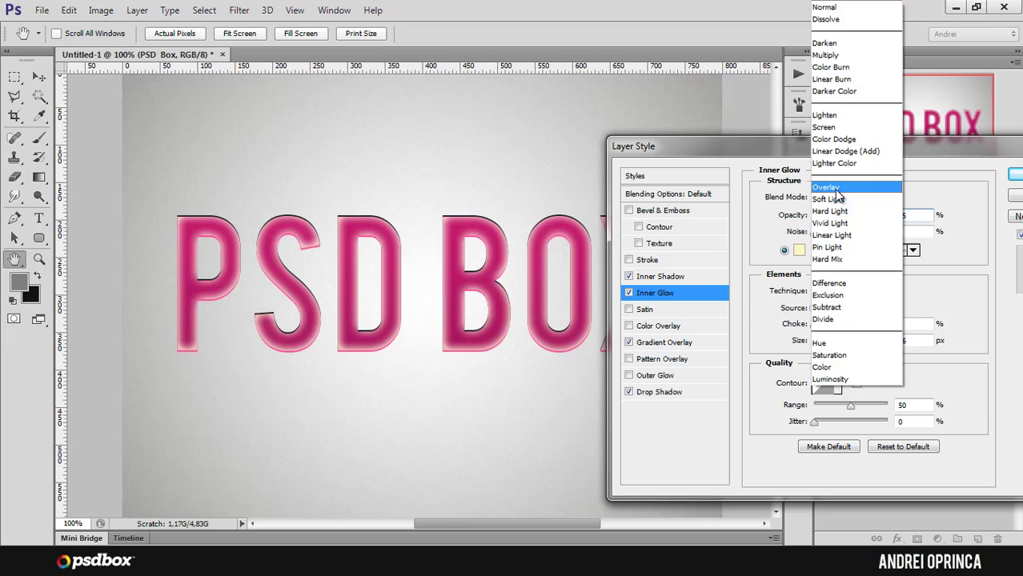
pyautogui.click(841, 184)
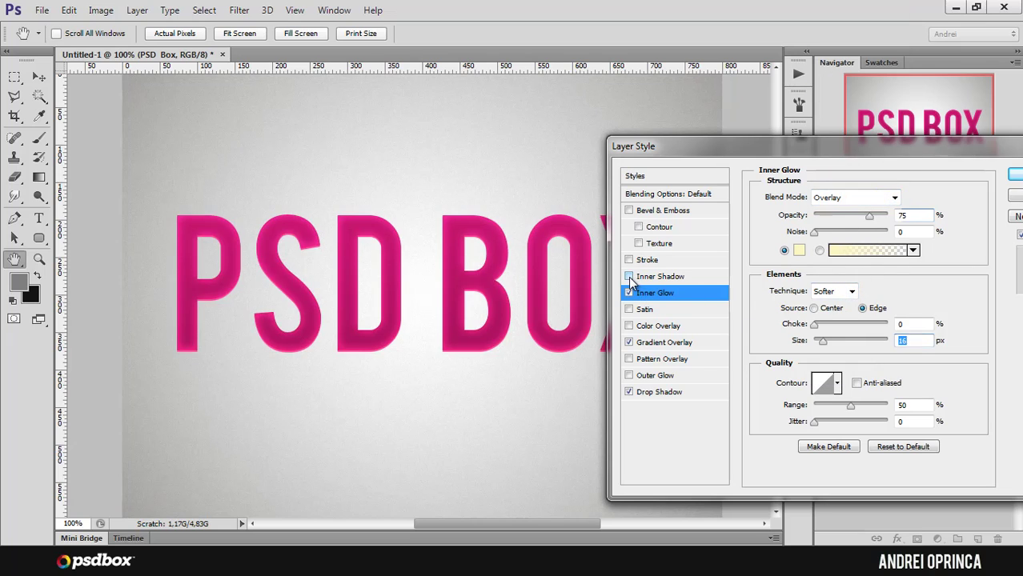
# Compare with the inner shadow off, re-enable it with a slightly larger size, and apply the style.
pyautogui.click(629, 276)
pyautogui.click(665, 392)
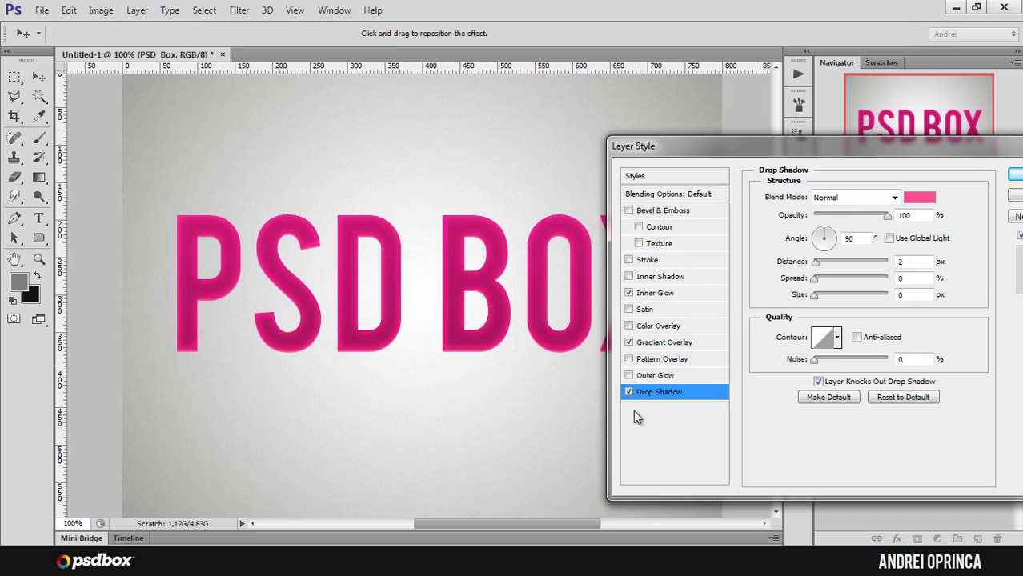
pyautogui.click(661, 277)
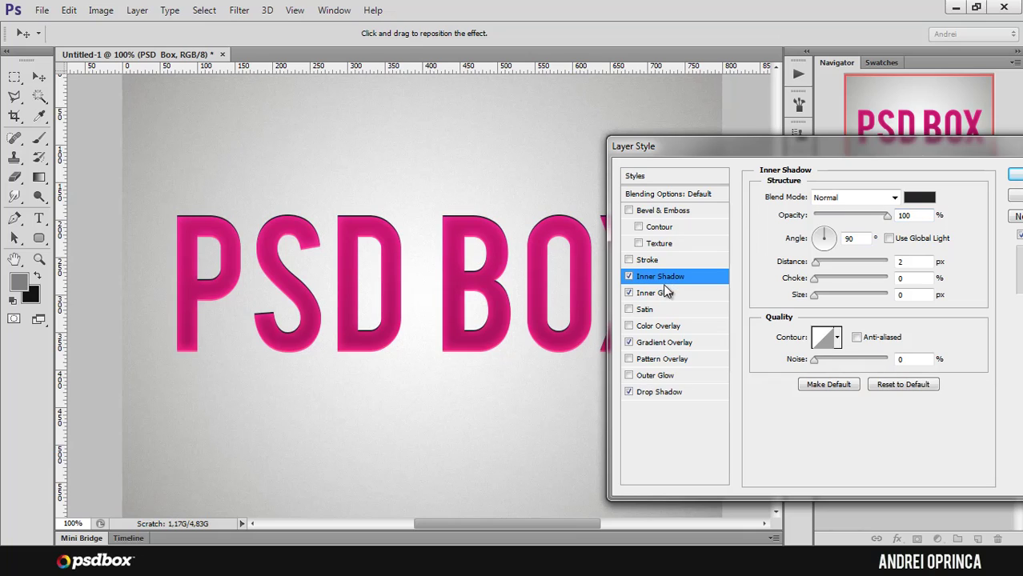
pyautogui.click(814, 294)
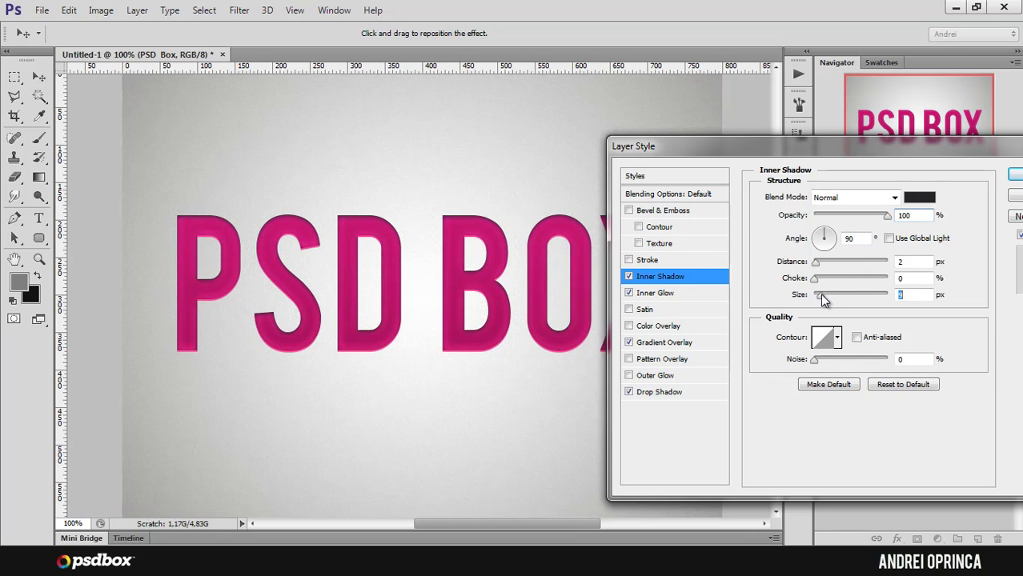
pyautogui.moveTo(825, 298); pyautogui.dragTo(819, 294)
pyautogui.moveTo(968, 146); pyautogui.dragTo(910, 144)
pyautogui.click(974, 173)
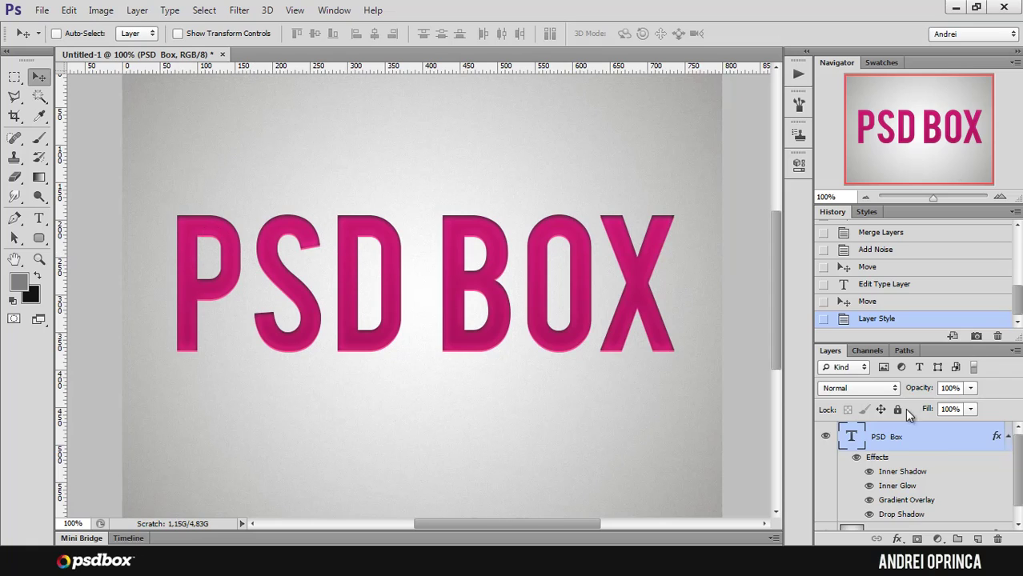
pyautogui.doubleClick(936, 444)
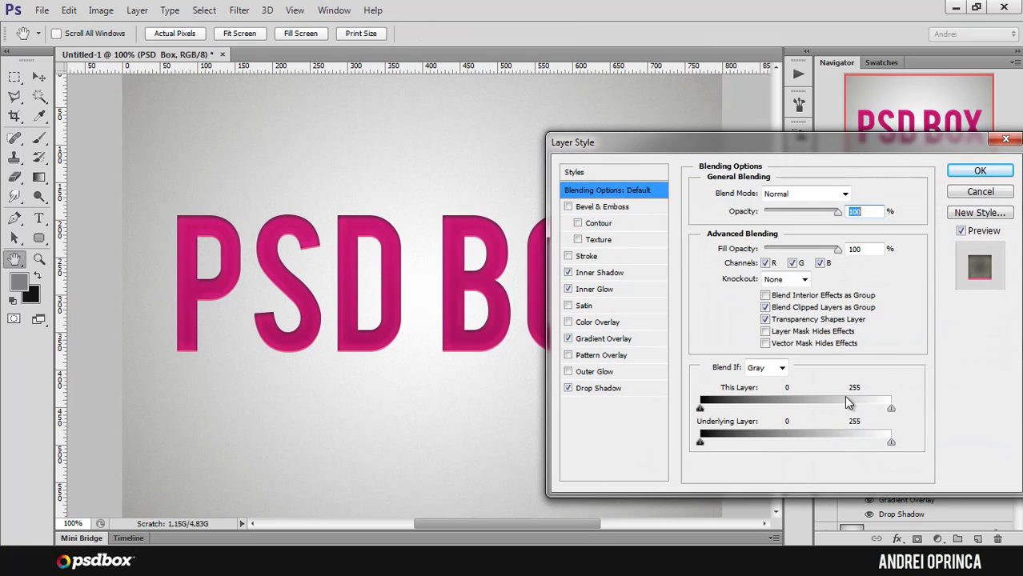
pyautogui.moveTo(682, 151); pyautogui.dragTo(684, 134)
pyautogui.click(612, 376)
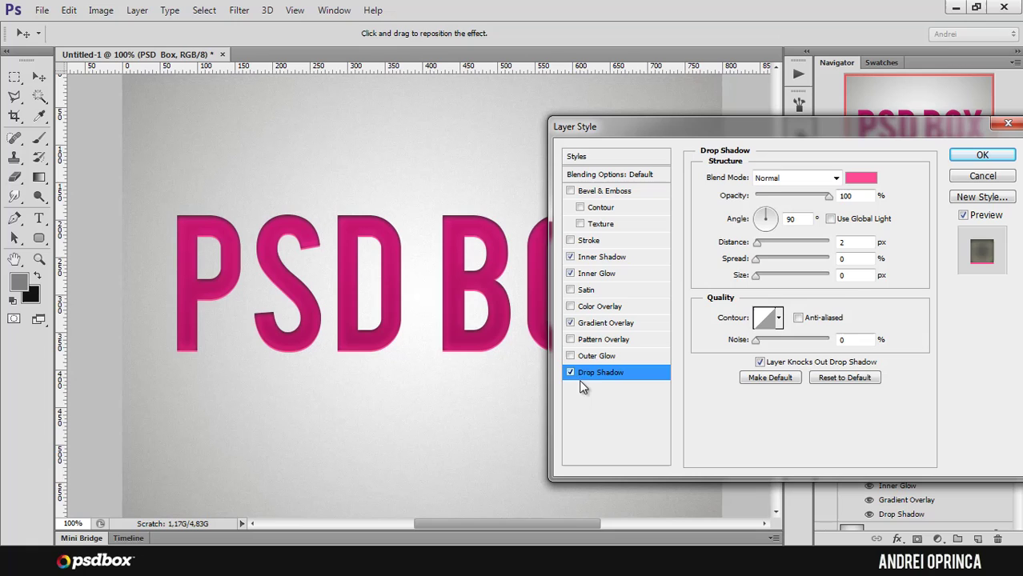
pyautogui.press('space')
pyautogui.press('space')
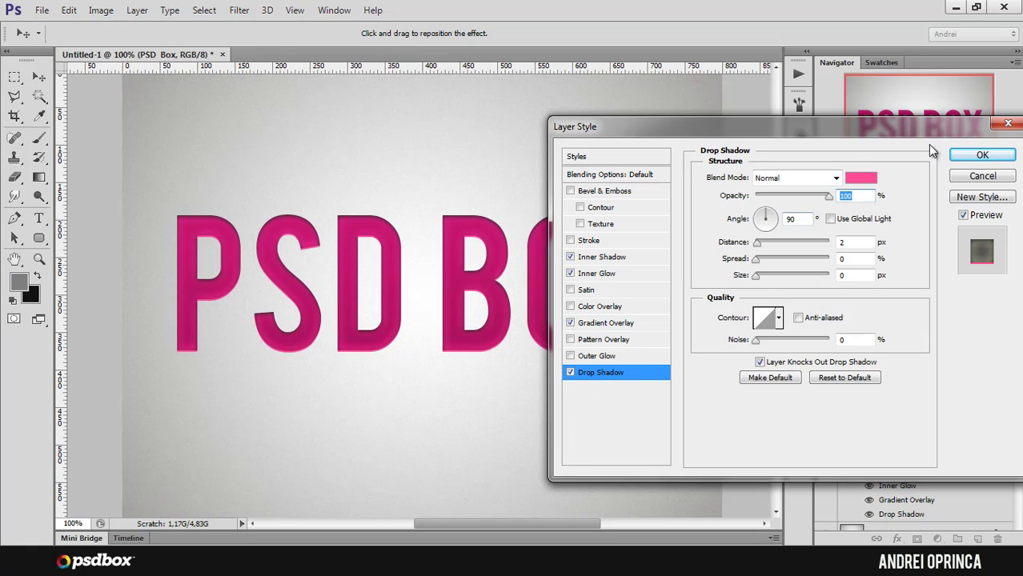
pyautogui.press('Return')
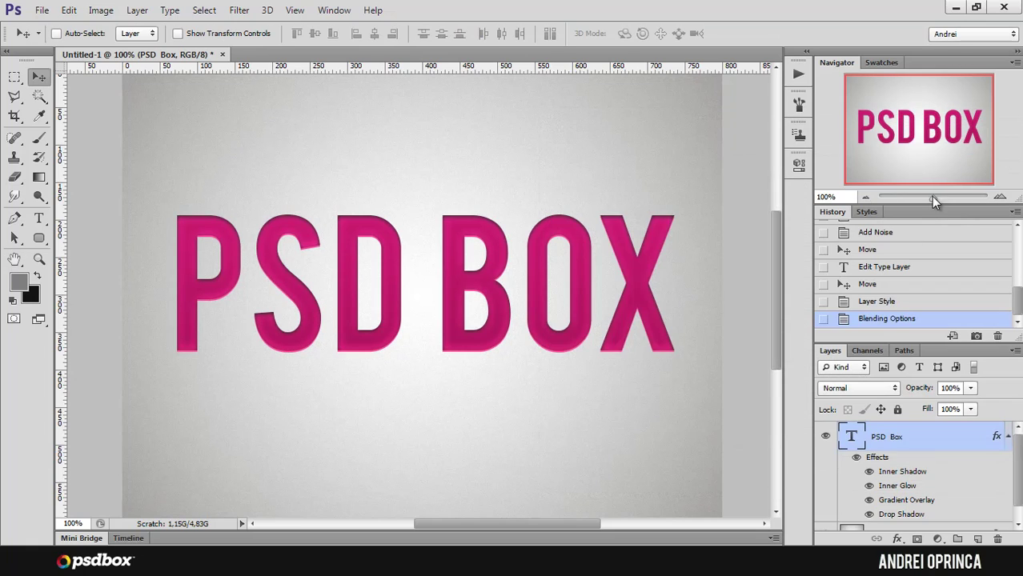
pyautogui.click(1007, 436)
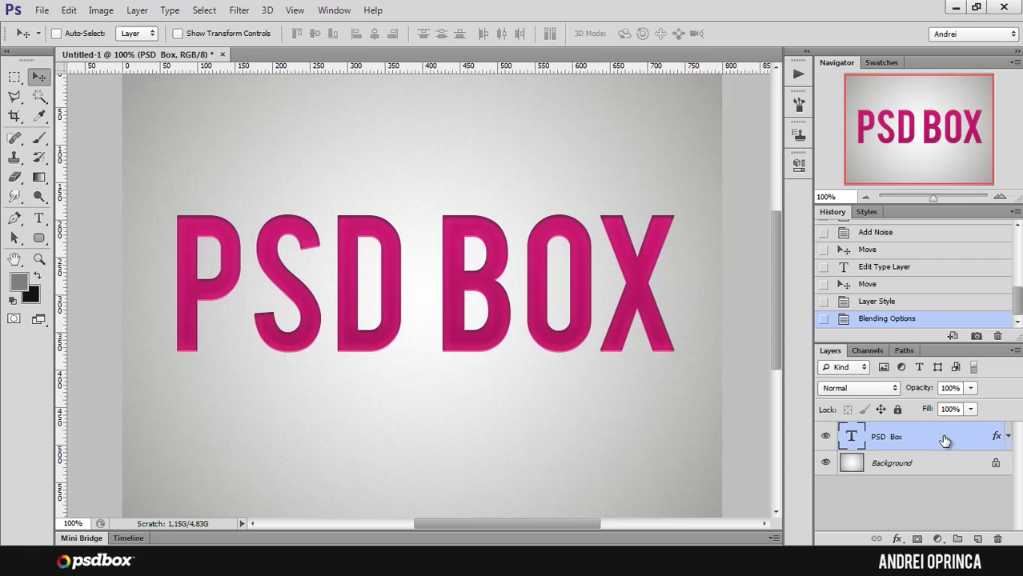
pyautogui.click(1009, 437)
pyautogui.scroll(-1, 1017, 446)
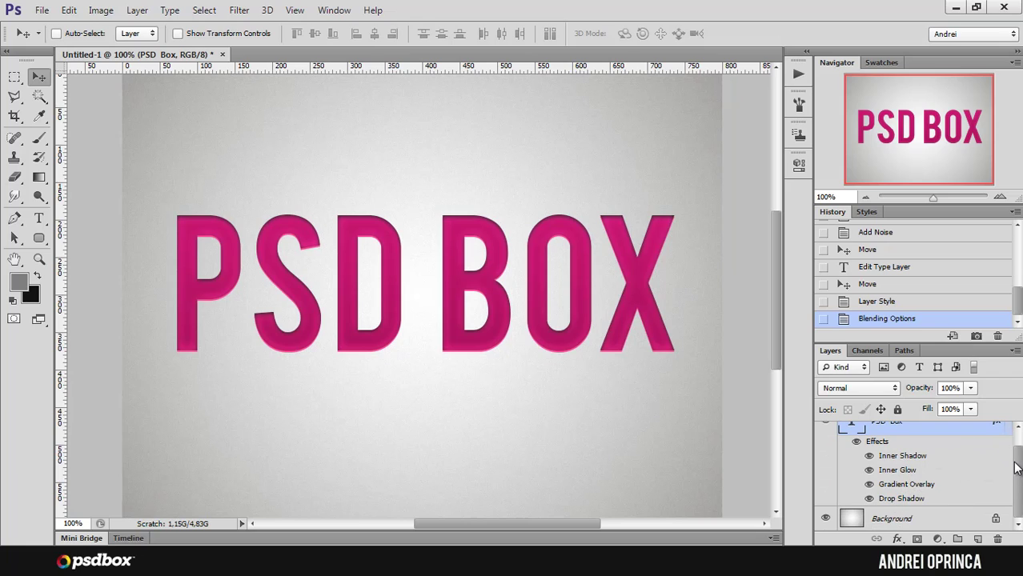
pyautogui.scroll(2, 1018, 466)
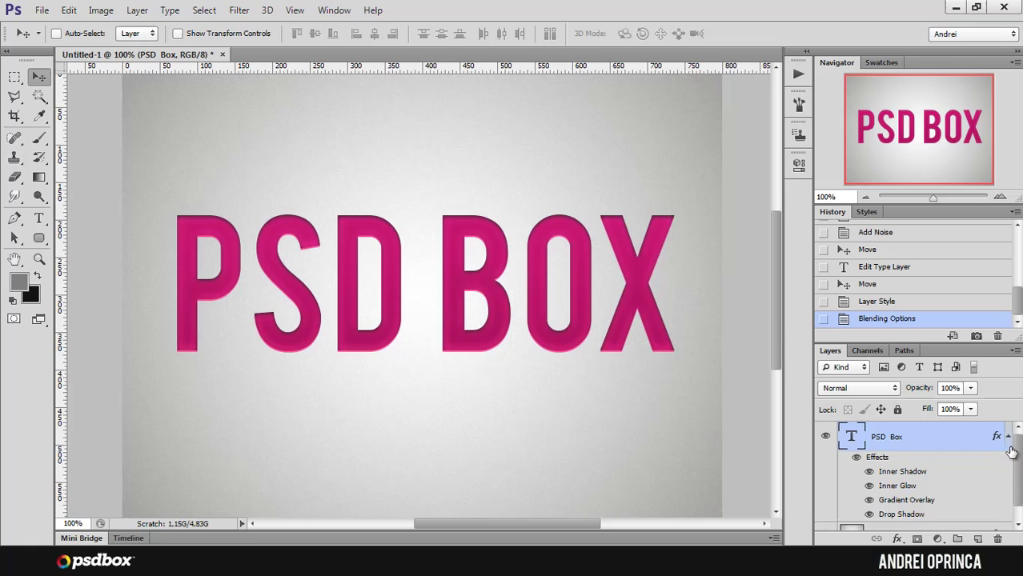
pyautogui.click(1007, 436)
pyautogui.click(1009, 438)
# Convert the PSD Box layer effects into separate layers with Create Layers, accepting the warning.
pyautogui.rightClick(920, 518)
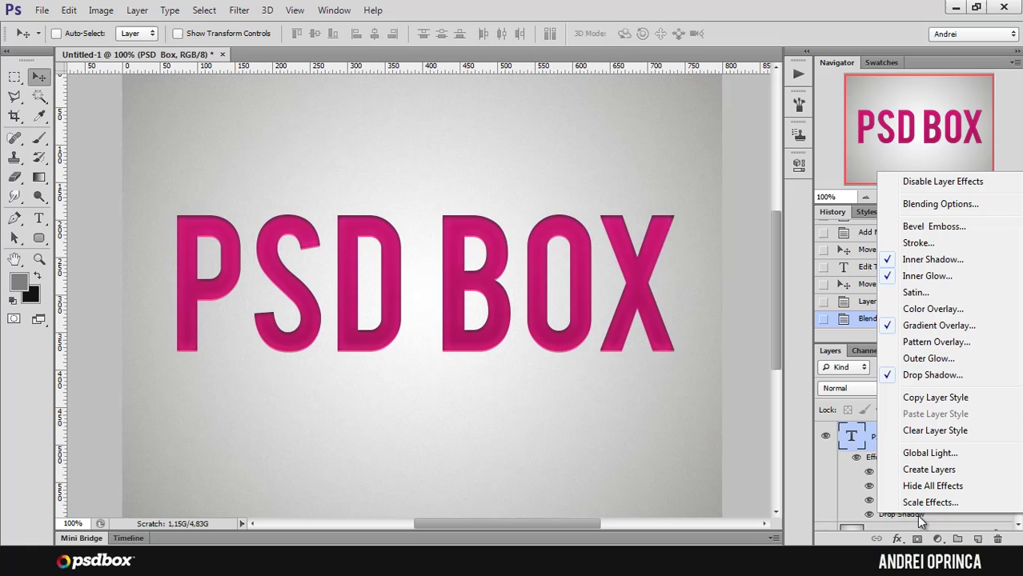
pyautogui.click(932, 474)
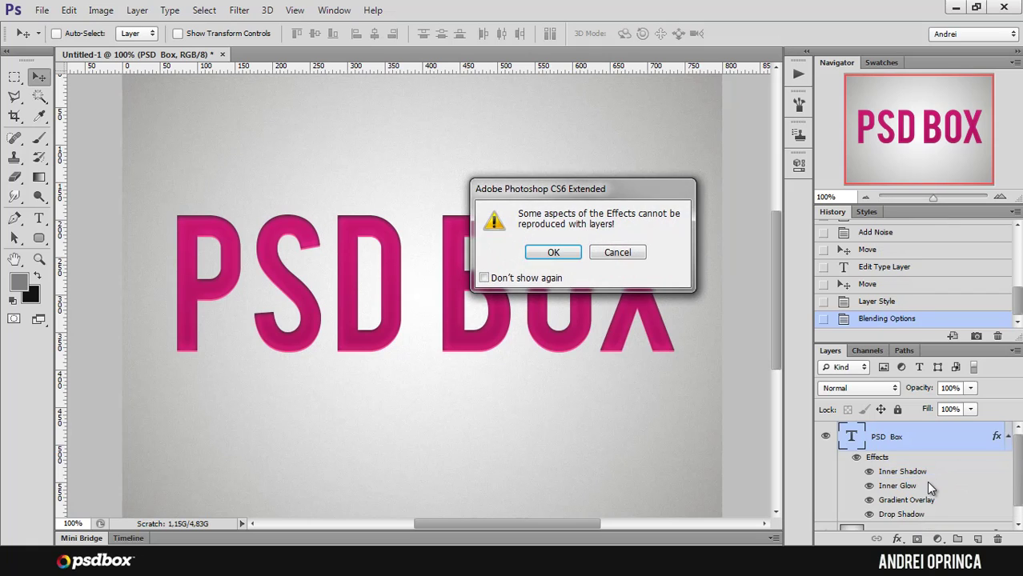
pyautogui.click(560, 258)
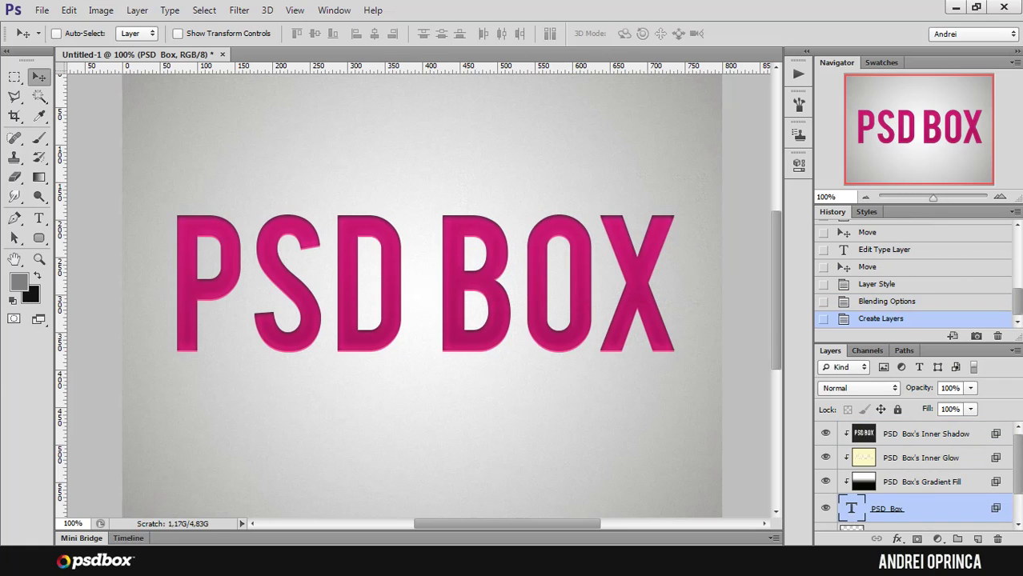
pyautogui.scroll(-2, 980, 452)
pyautogui.scroll(2, 980, 452)
# Toggle the Inner Shadow and Gradient Fill layers' visibility off and on to check them.
pyautogui.click(825, 434)
pyautogui.click(825, 434)
pyautogui.click(825, 482)
pyautogui.click(825, 482)
pyautogui.scroll(-2, 1017, 490)
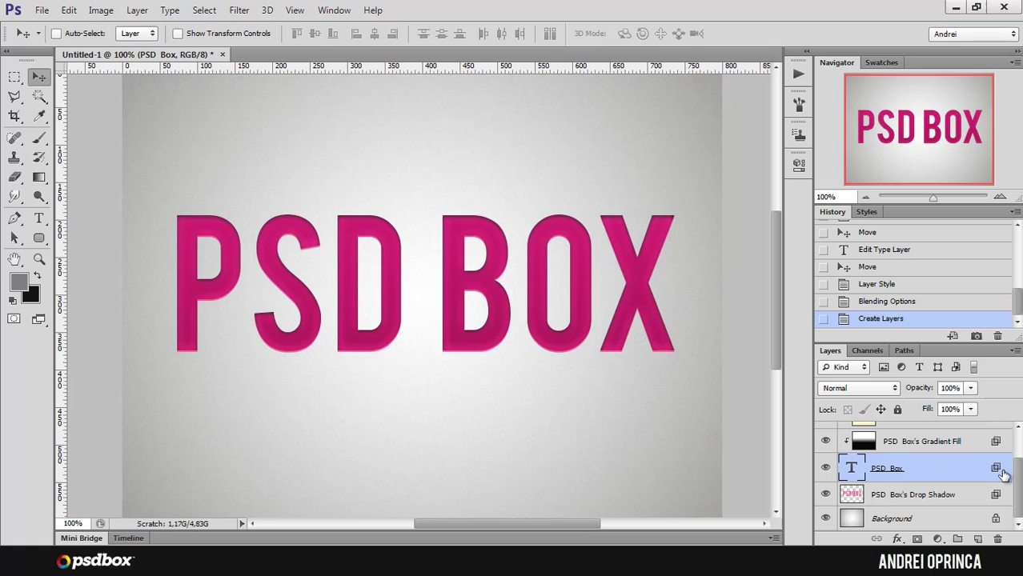
# Open the PSD Box Blending Options and compare the text with Transparency Shapes Layer toggled off and on.
pyautogui.doubleClick(964, 469)
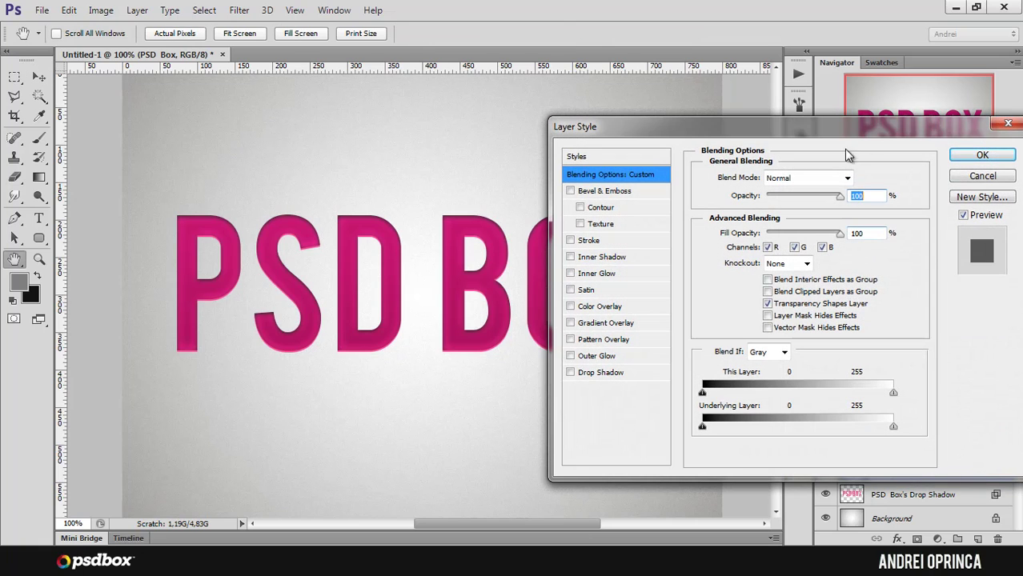
pyautogui.moveTo(898, 129); pyautogui.dragTo(738, 116)
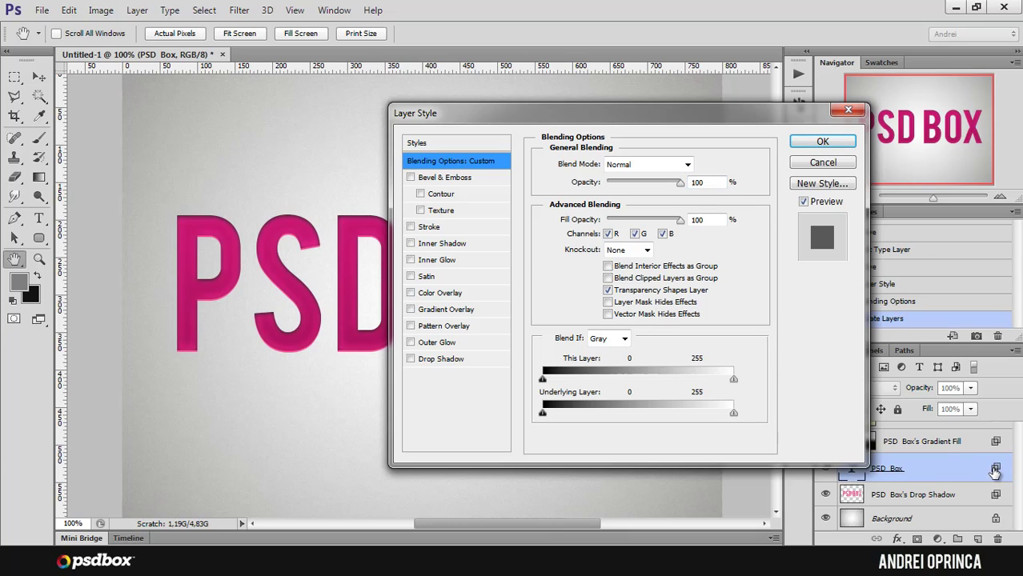
pyautogui.click(609, 291)
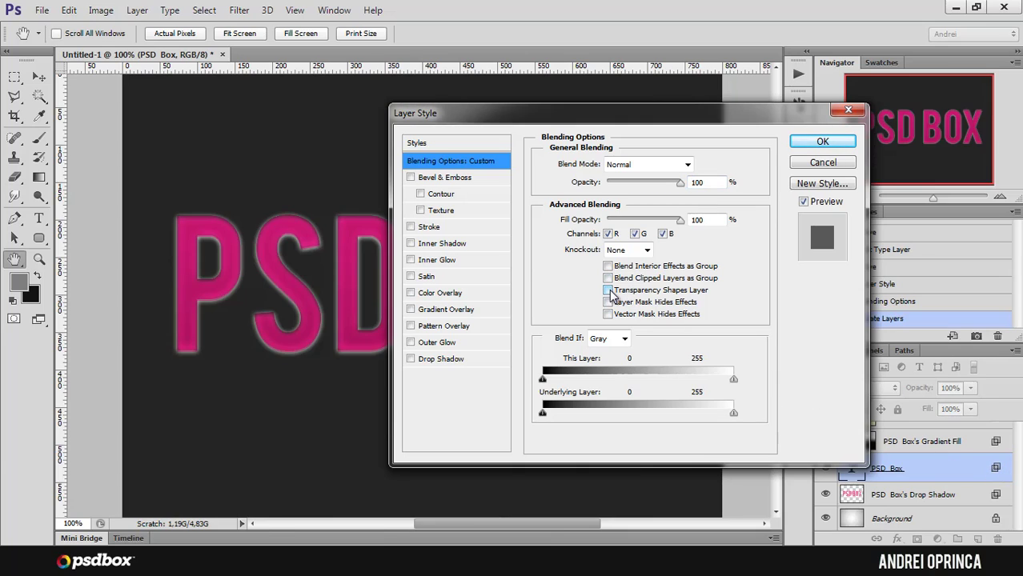
pyautogui.click(608, 290)
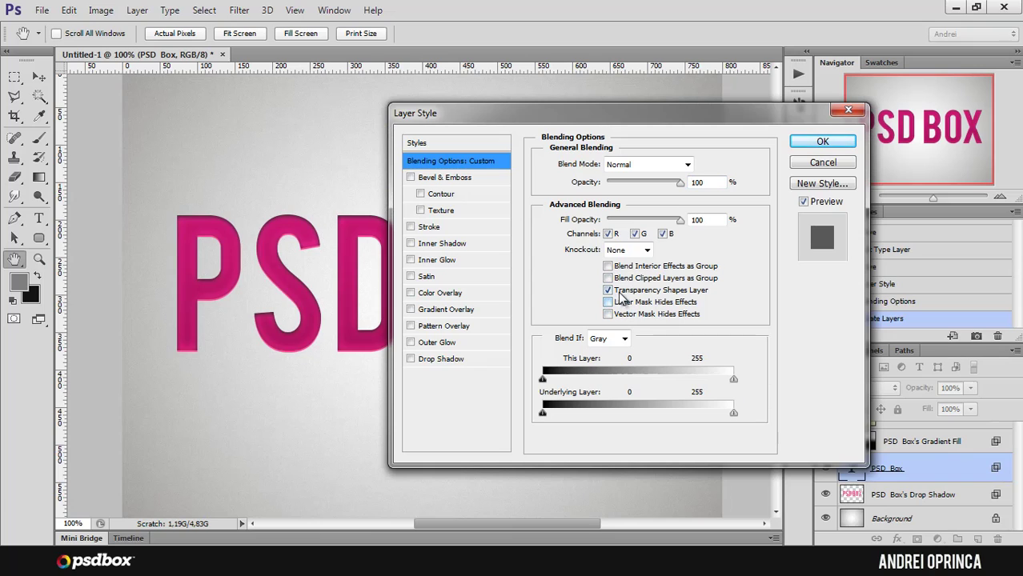
pyautogui.click(608, 290)
pyautogui.click(608, 291)
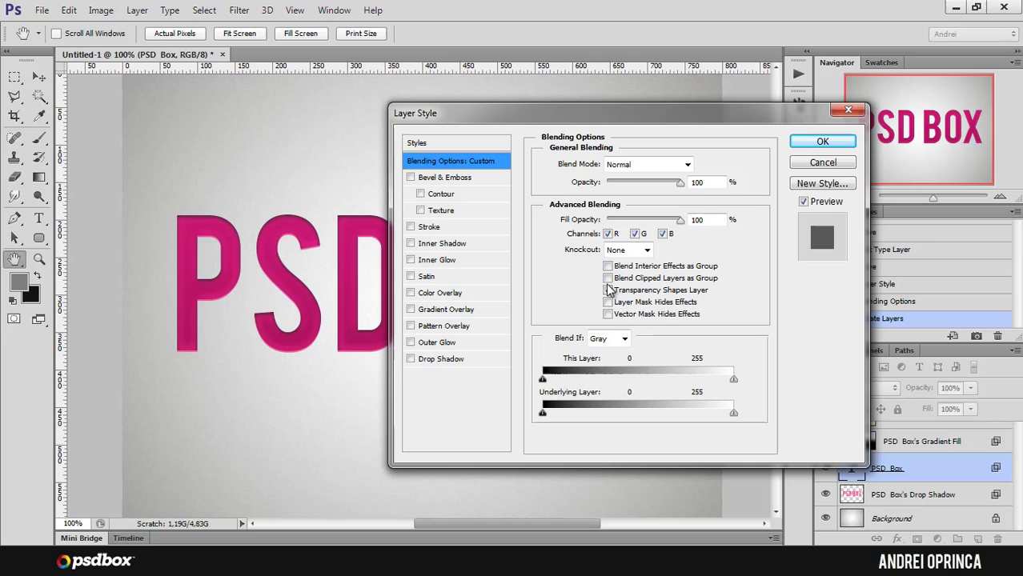
# Keep Transparency Shapes Layer checked, uncheck Layer Mask Hides Effects, and move the dialog aside.
pyautogui.click(608, 289)
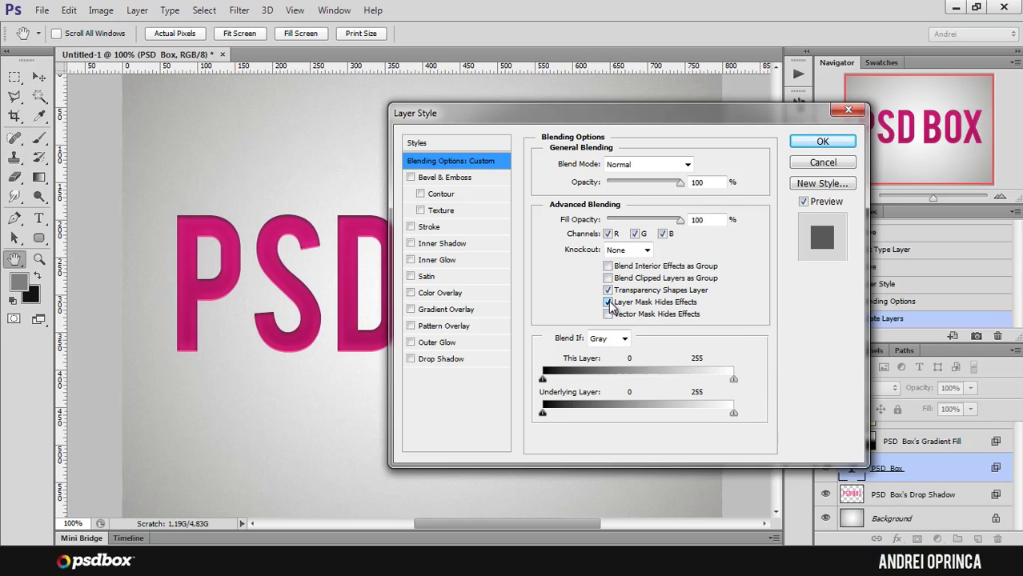
pyautogui.click(608, 303)
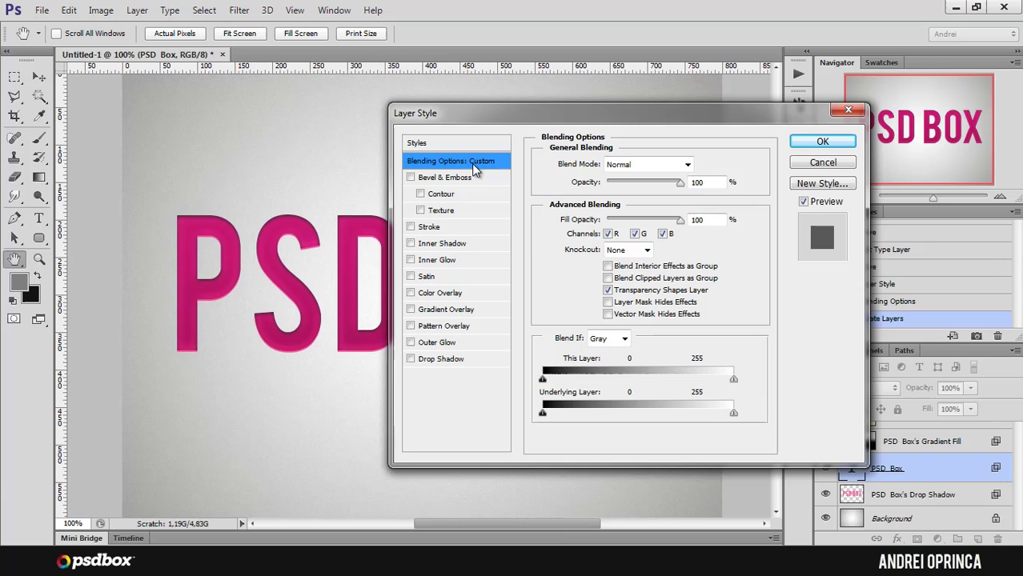
pyautogui.moveTo(561, 117); pyautogui.dragTo(679, 132)
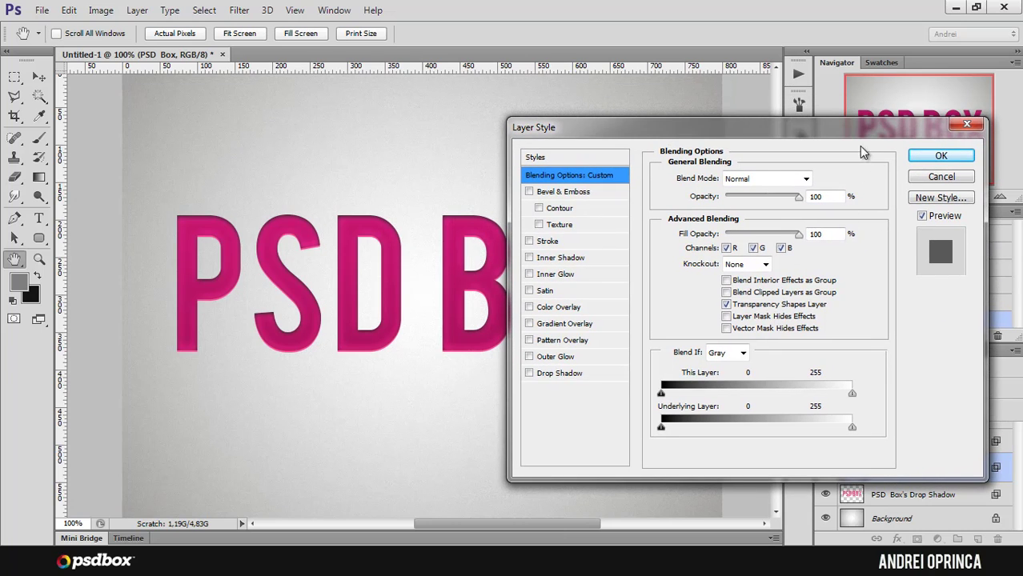
pyautogui.moveTo(855, 132); pyautogui.dragTo(848, 127)
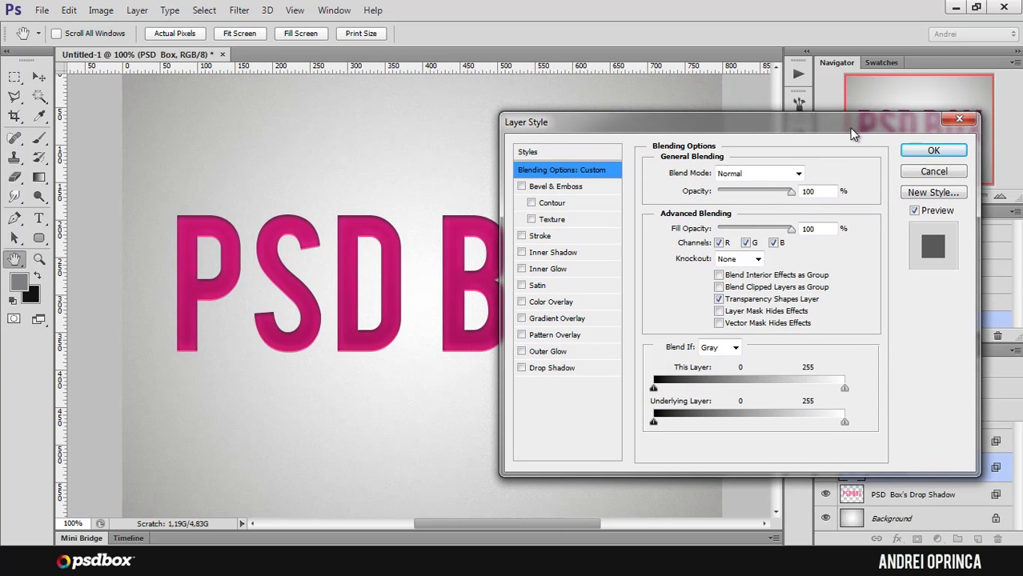
# Add a 38° drop shadow and a blue (2daddf) inner glow to the PSD Box text, then apply them.
pyautogui.click(531, 371)
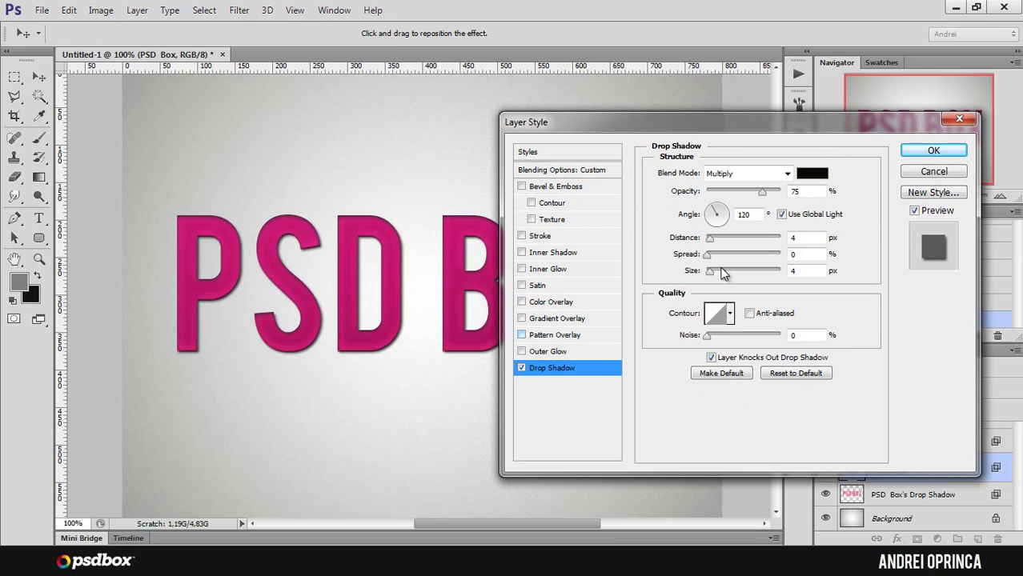
pyautogui.moveTo(723, 211); pyautogui.dragTo(715, 271)
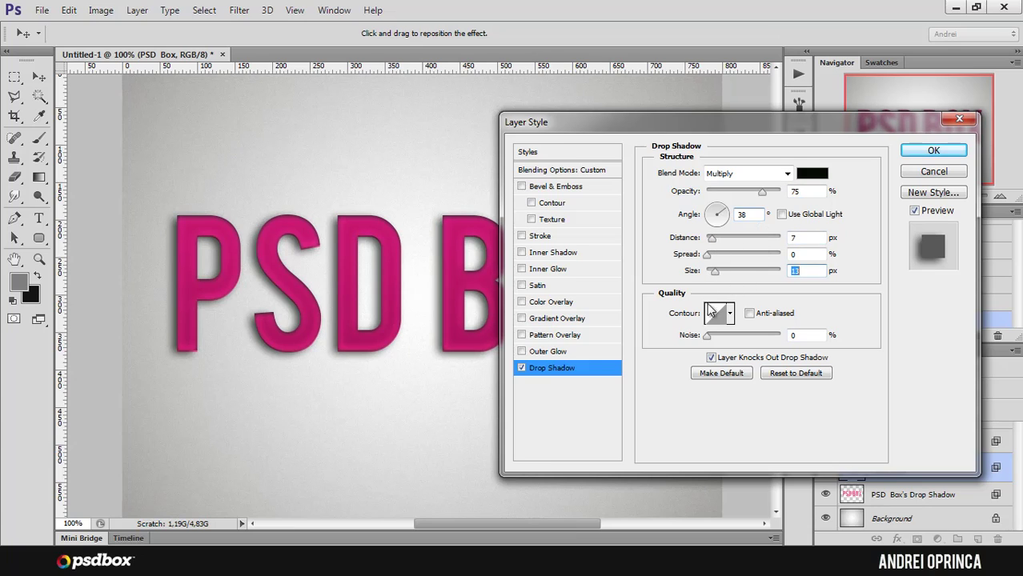
pyautogui.click(547, 269)
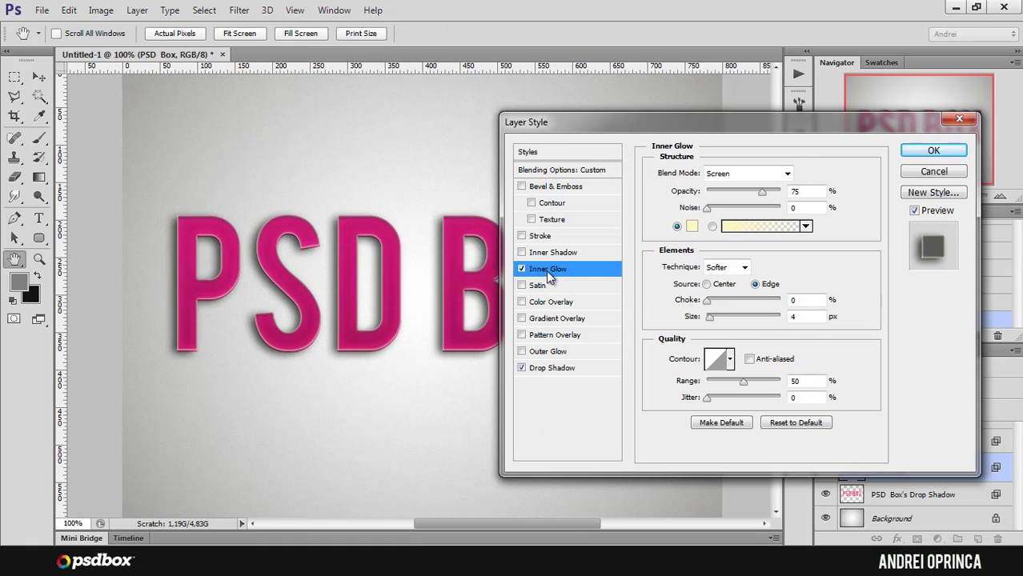
pyautogui.click(692, 226)
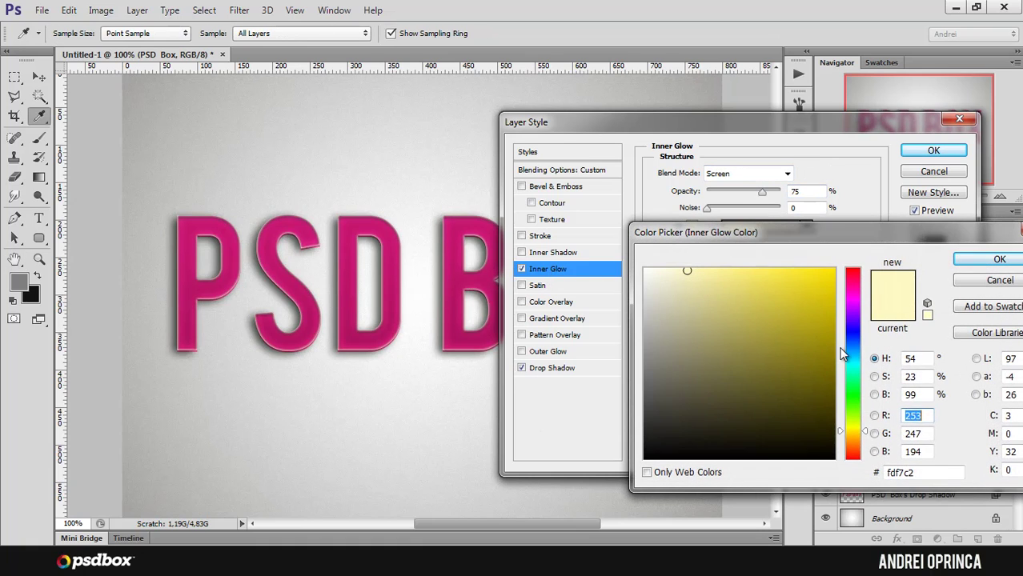
pyautogui.click(853, 350)
pyautogui.click(800, 270)
pyautogui.click(998, 259)
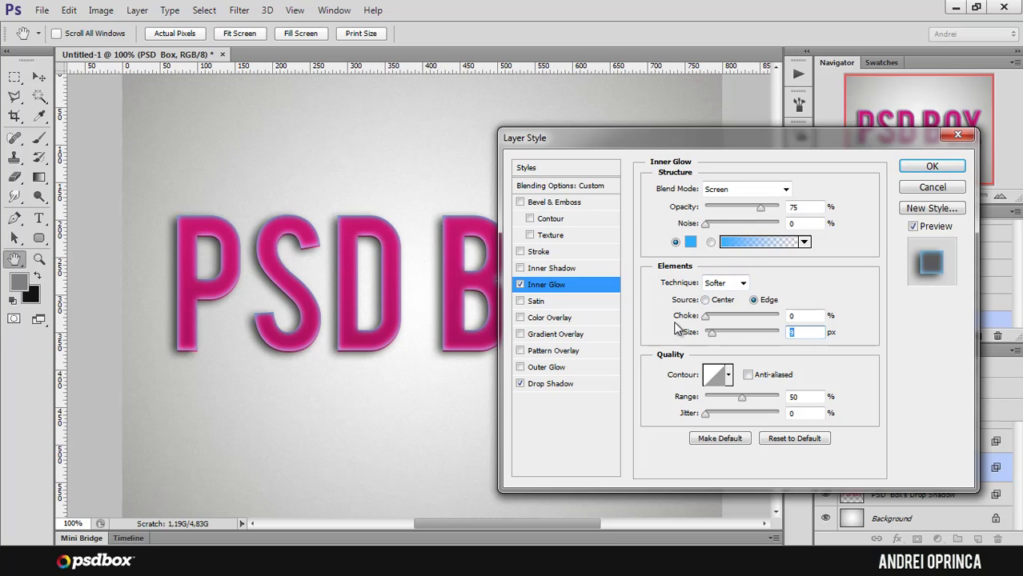
pyautogui.click(930, 166)
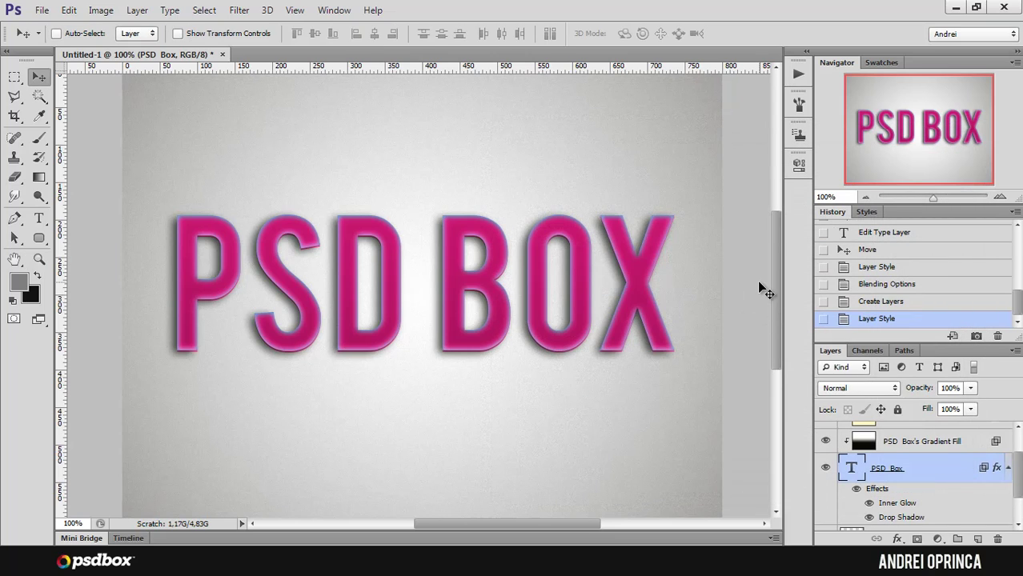
pyautogui.click(1008, 469)
pyautogui.scroll(1, 1015, 467)
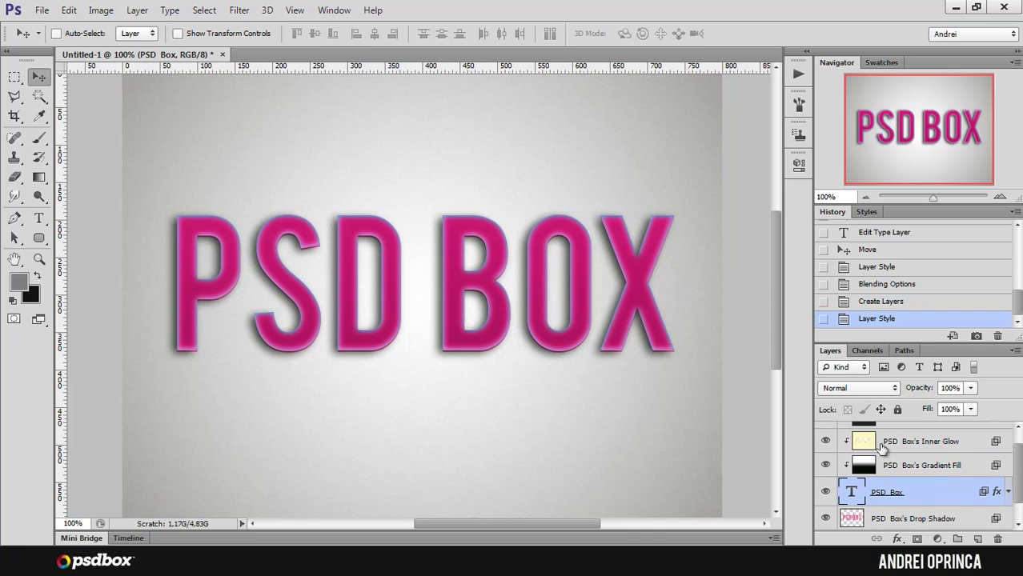
pyautogui.hotkey('alt', 'shift', 'o')
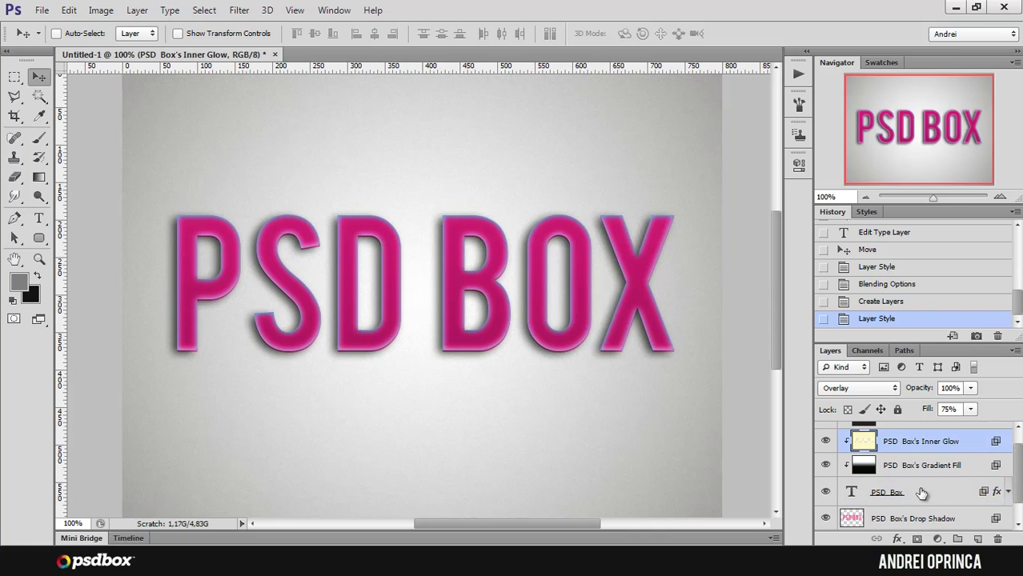
pyautogui.click(924, 497)
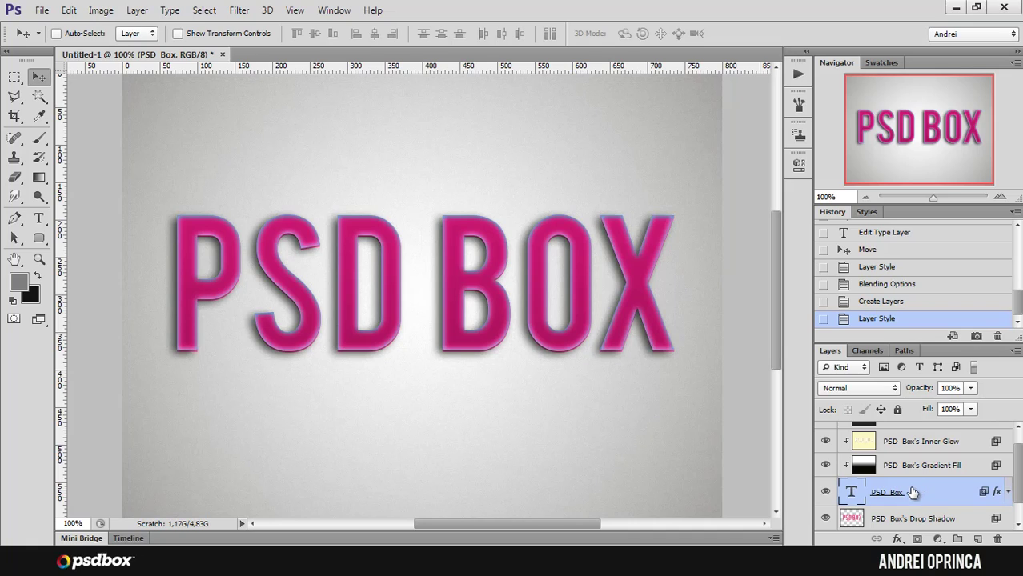
pyautogui.click(921, 444)
pyautogui.click(897, 471)
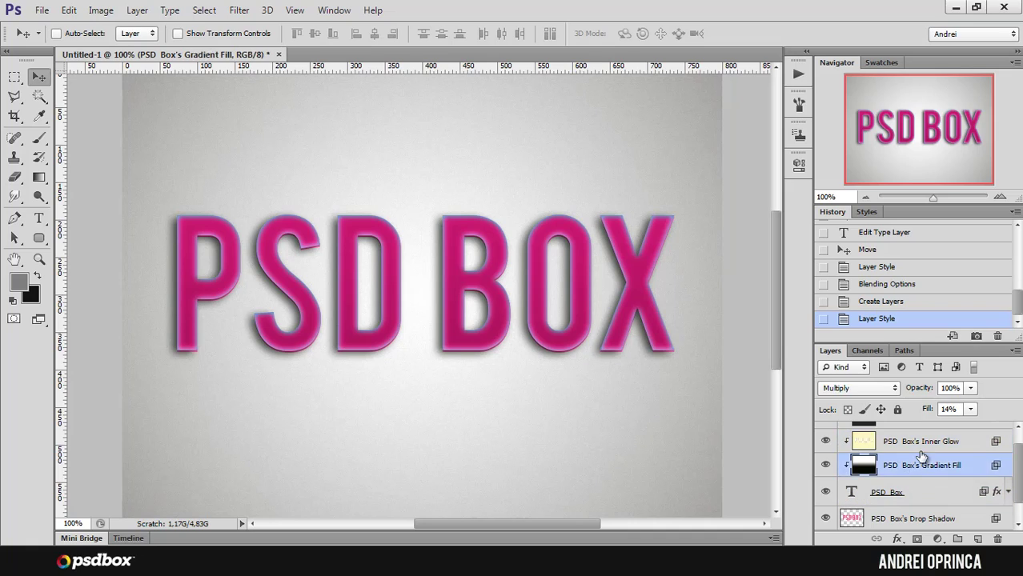
pyautogui.click(921, 444)
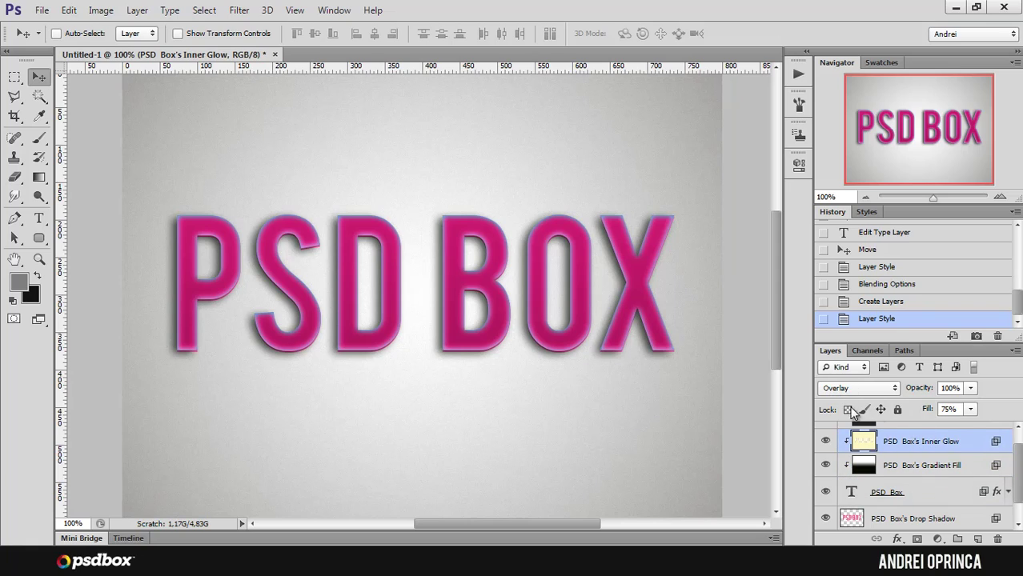
pyautogui.moveTo(1017, 454); pyautogui.dragTo(1016, 440)
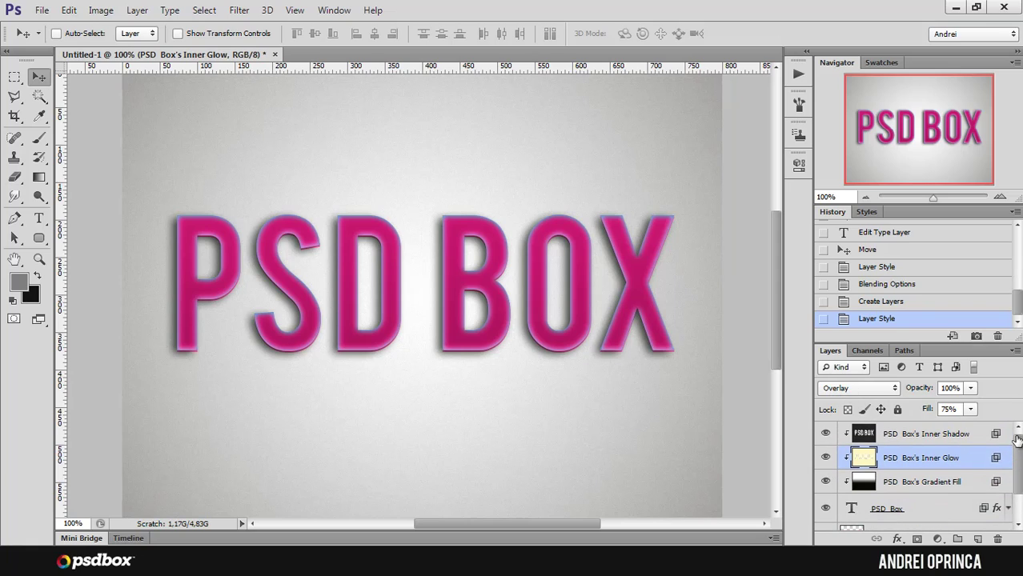
pyautogui.click(938, 442)
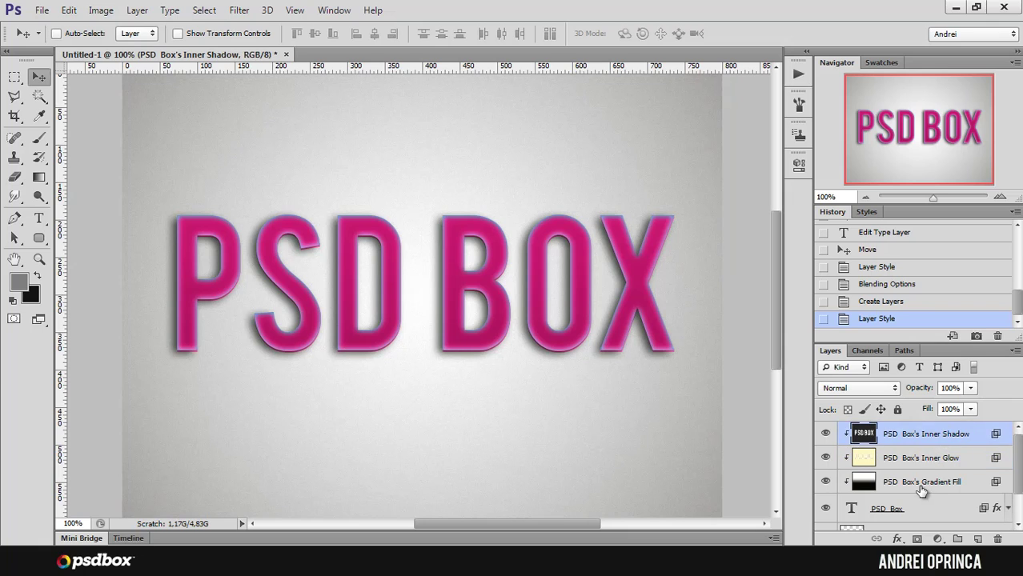
# Inspect the Gradient Fill layer, then review the PSD Box drop shadow settings and close the style dialog.
pyautogui.click(922, 488)
pyautogui.click(922, 508)
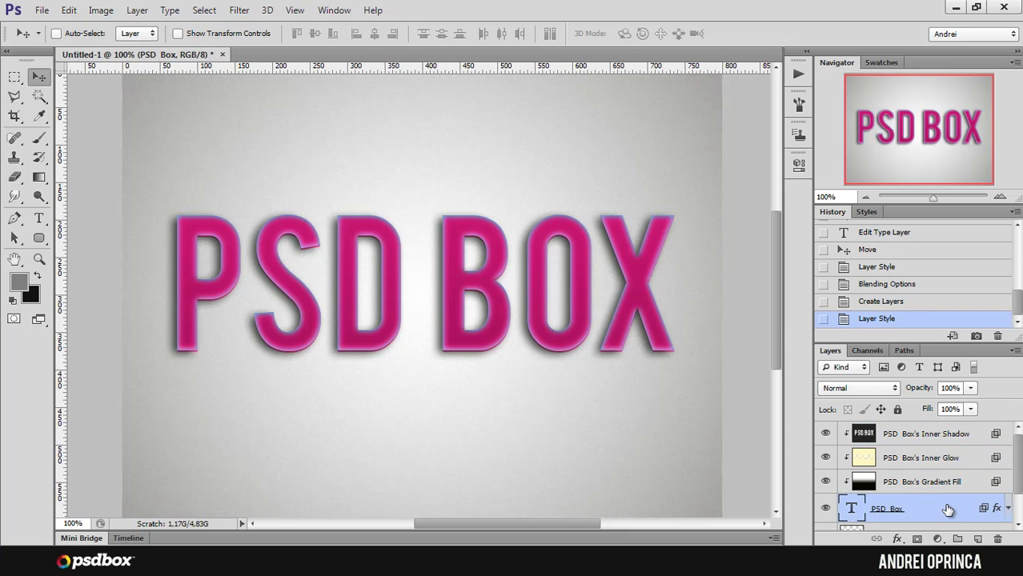
pyautogui.doubleClick(924, 502)
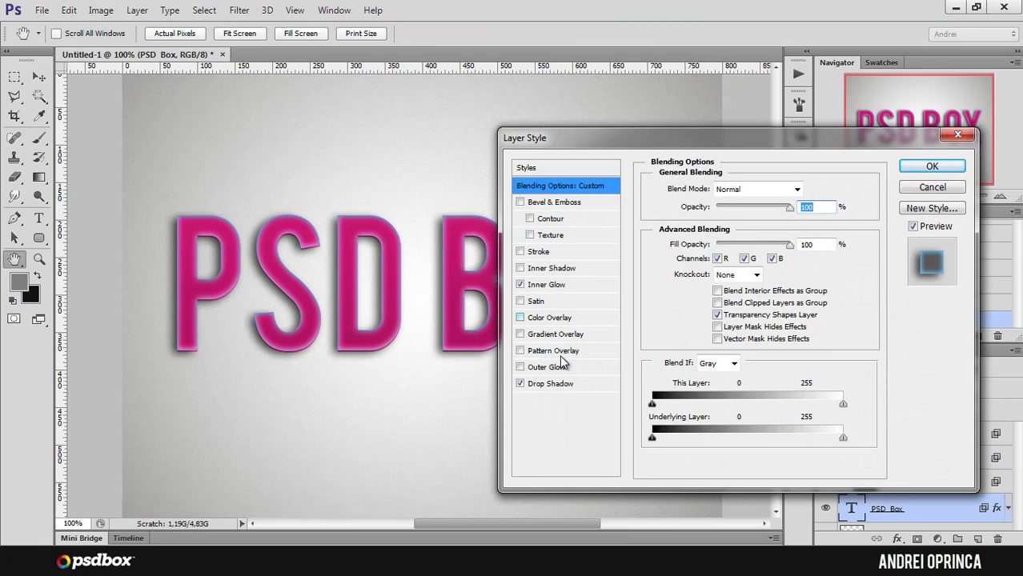
pyautogui.click(552, 384)
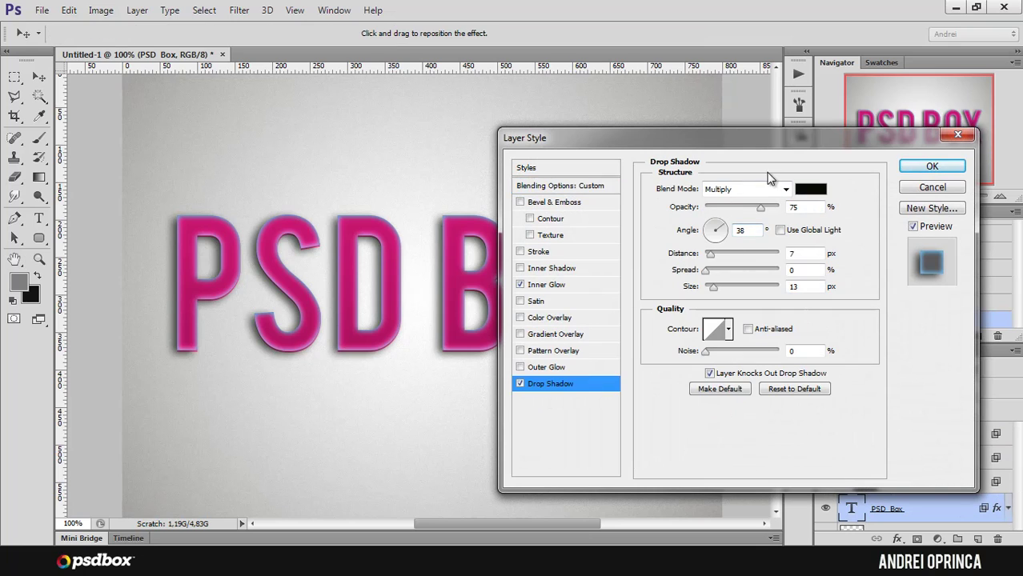
pyautogui.click(932, 166)
# Expand the PSD Box effects list and choose Create Layers from the effects menu.
pyautogui.scroll(-1, 1000, 461)
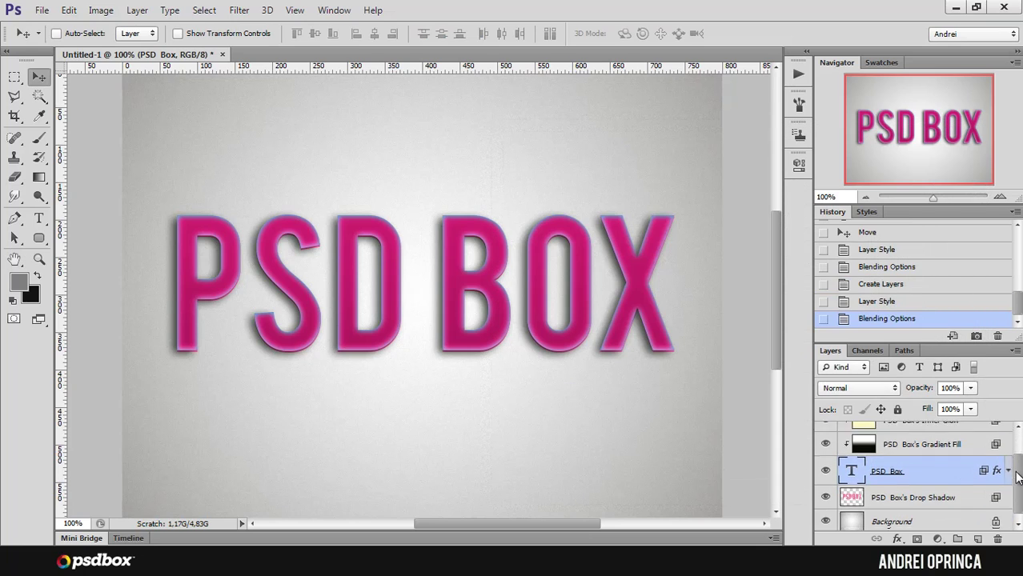
pyautogui.click(1008, 468)
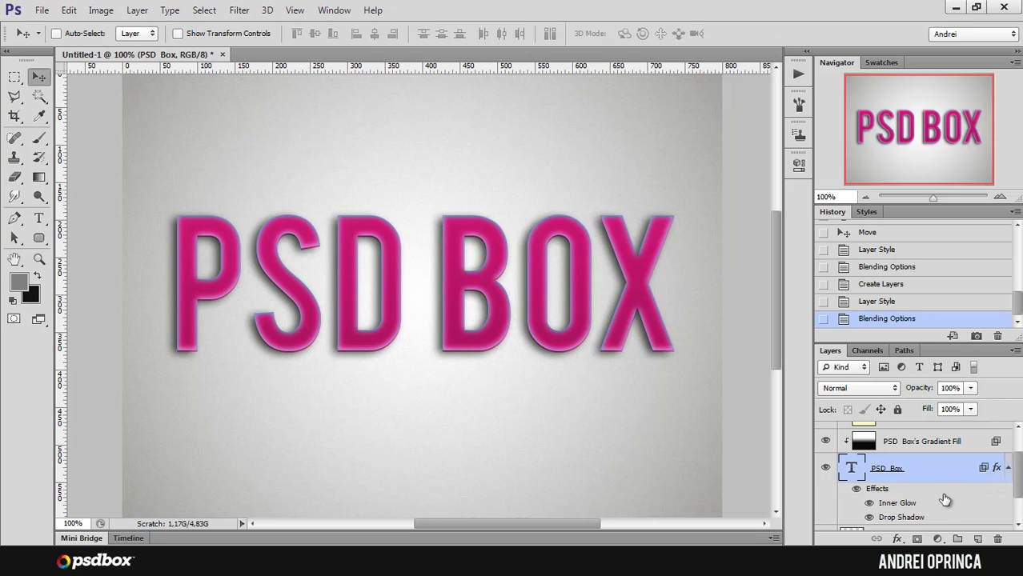
pyautogui.rightClick(903, 521)
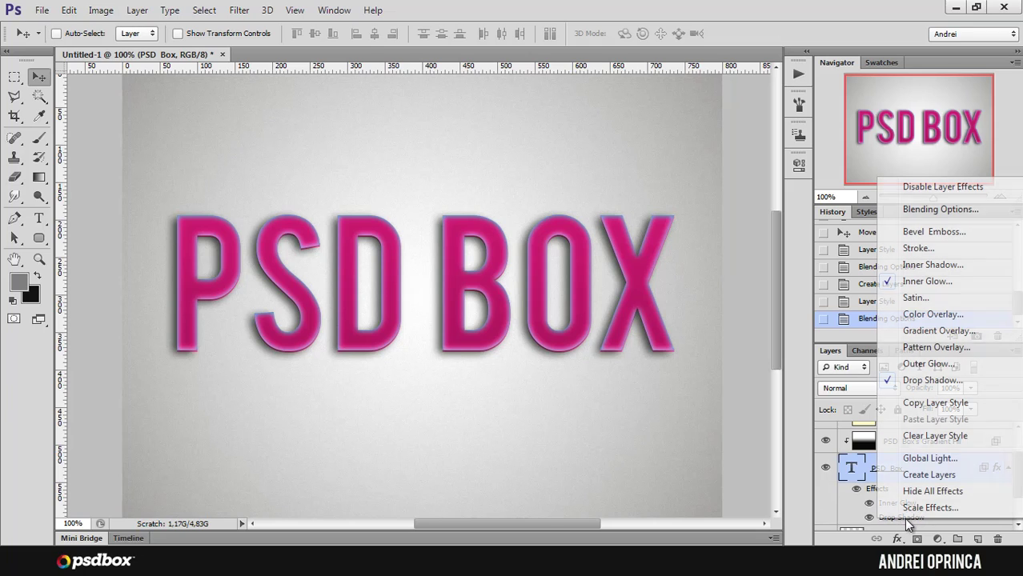
pyautogui.click(920, 473)
pyautogui.click(560, 253)
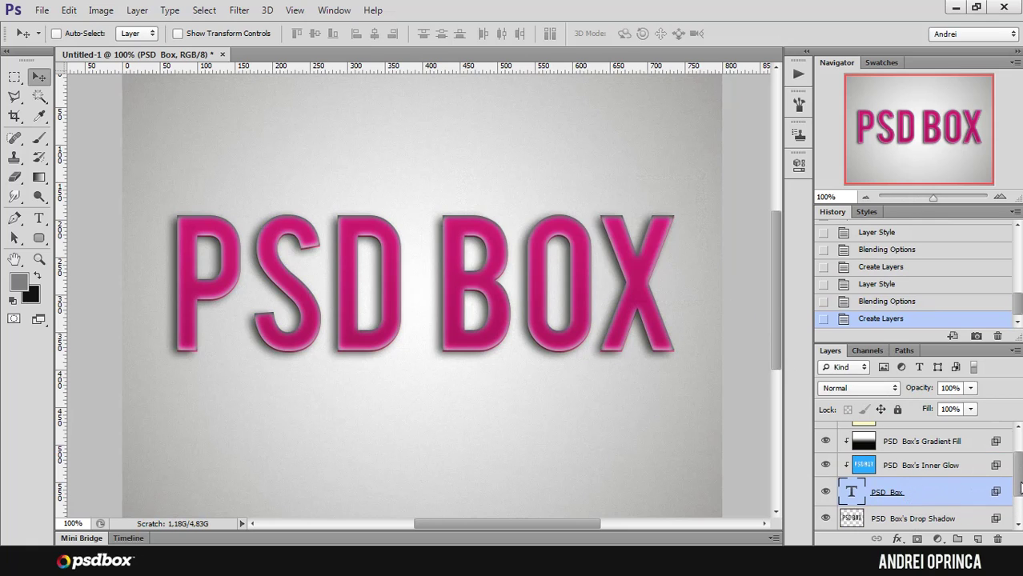
pyautogui.moveTo(1018, 489); pyautogui.dragTo(1019, 466)
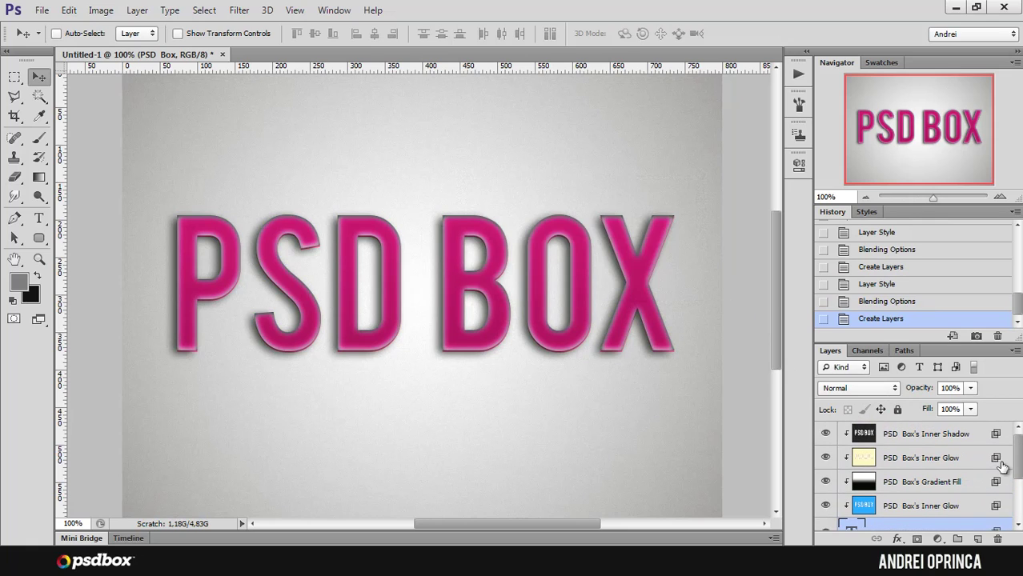
pyautogui.click(948, 434)
pyautogui.click(943, 458)
pyautogui.click(933, 484)
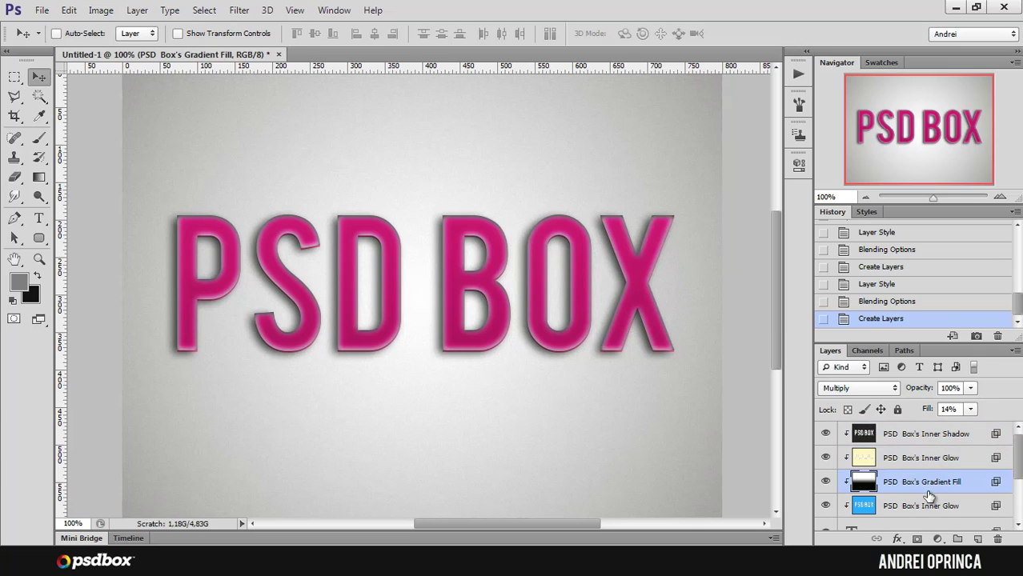
pyautogui.click(928, 504)
pyautogui.scroll(-2, 961, 472)
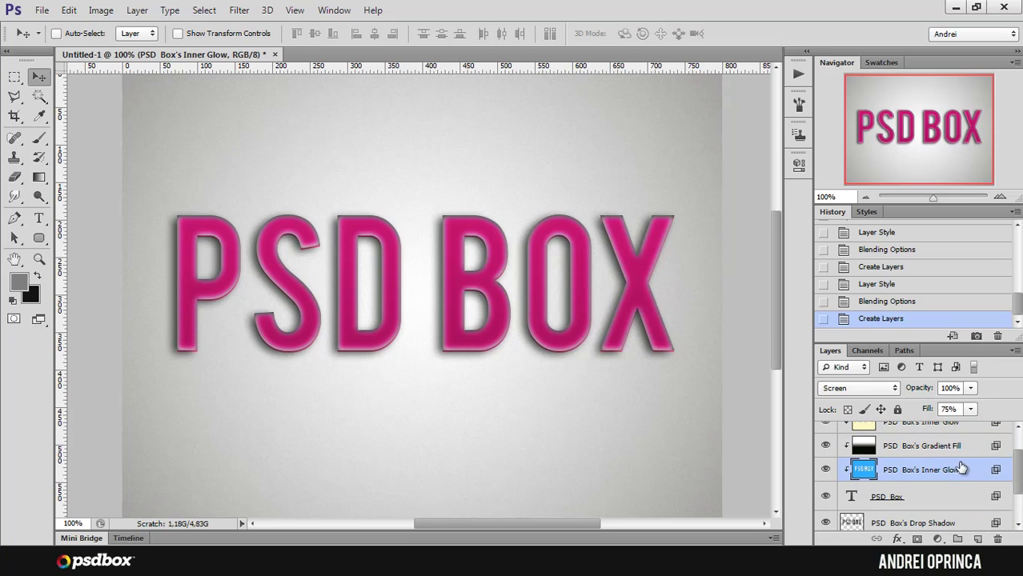
pyautogui.moveTo(1016, 480); pyautogui.dragTo(1016, 500)
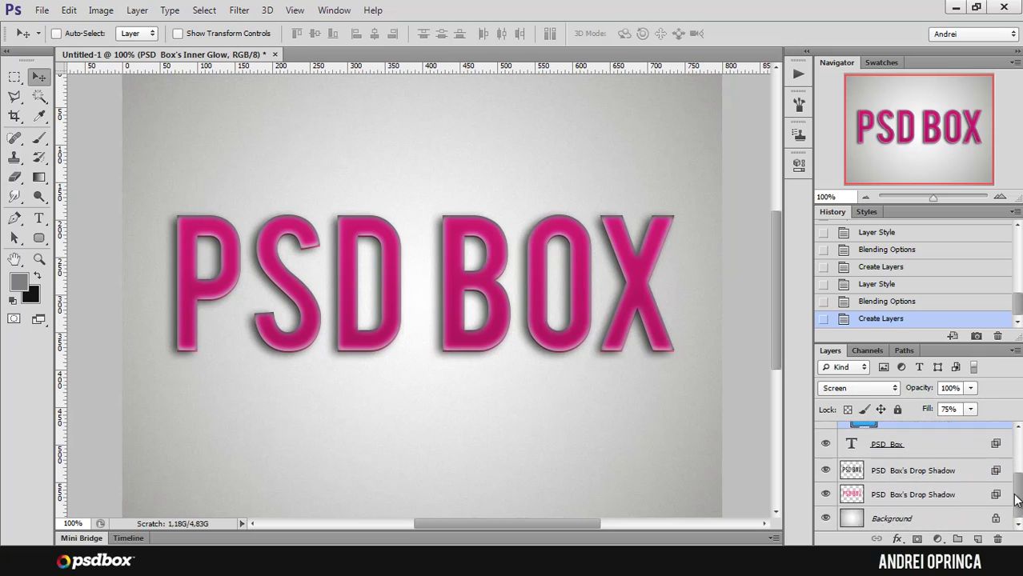
pyautogui.click(956, 474)
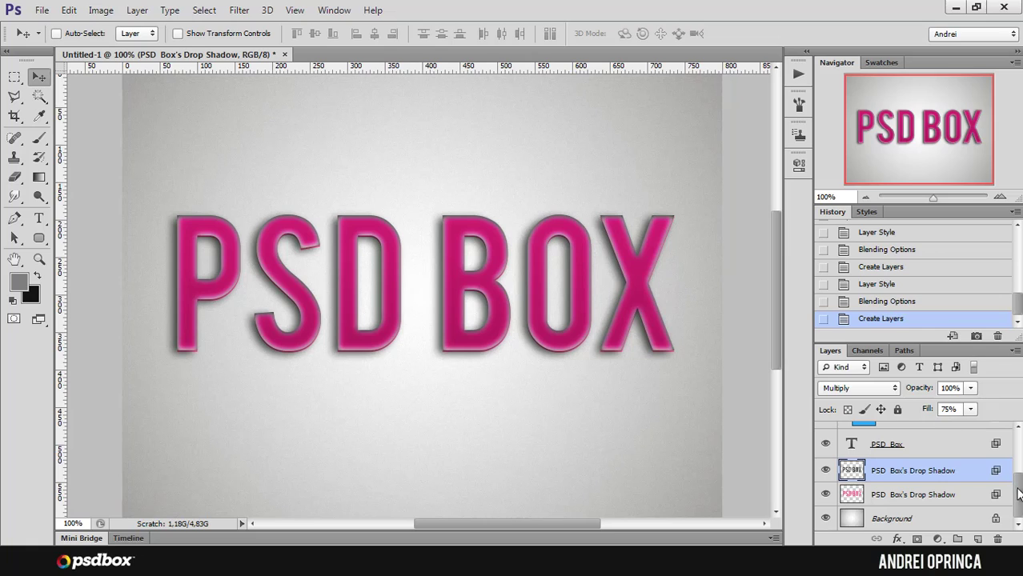
pyautogui.scroll(3, 1019, 496)
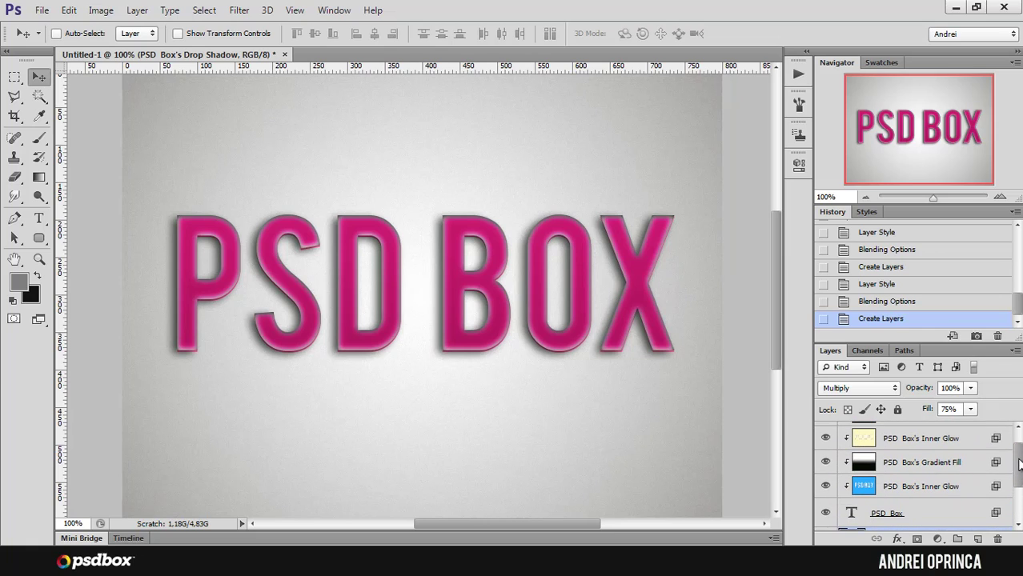
pyautogui.scroll(-3, 1019, 464)
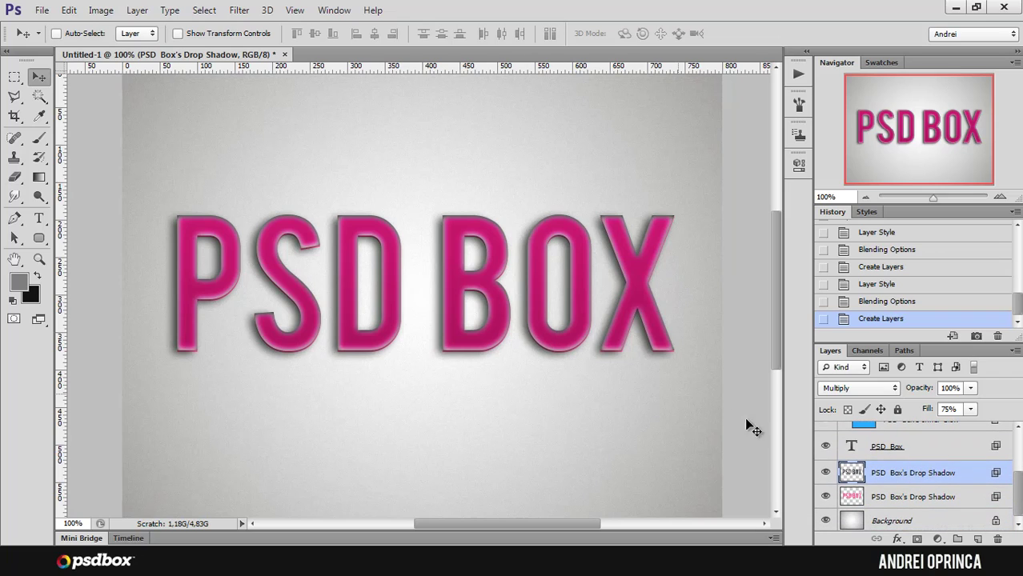
pyautogui.click(825, 474)
pyautogui.click(825, 474)
pyautogui.click(885, 496)
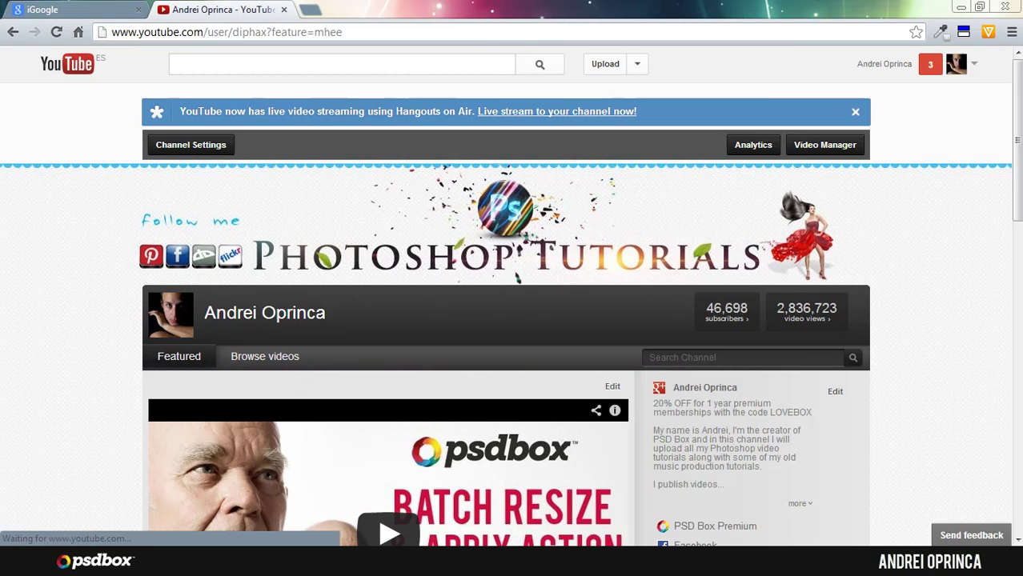
# Scroll to the Playlists section, open the channel's playlists page and scroll through it.
pyautogui.scroll(-15, 17, 350)
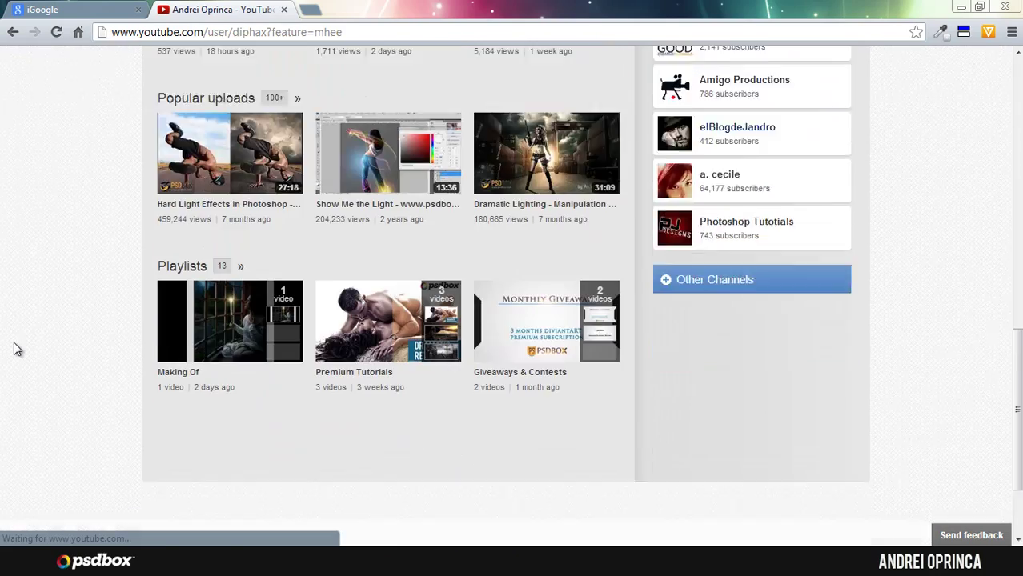
pyautogui.scroll(1, 18, 350)
pyautogui.scroll(-1, 18, 349)
pyautogui.click(180, 291)
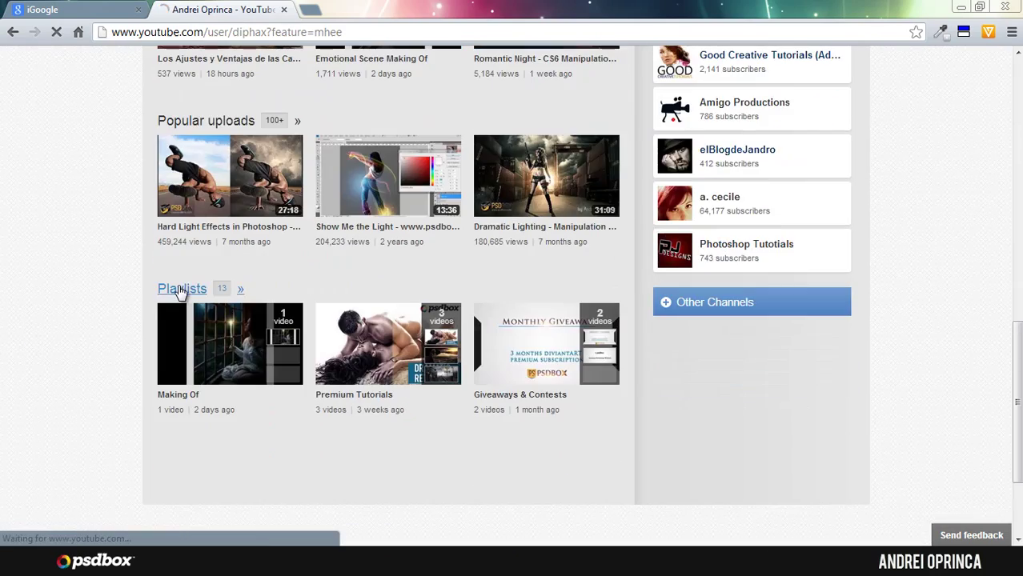
pyautogui.scroll(-5, 135, 298)
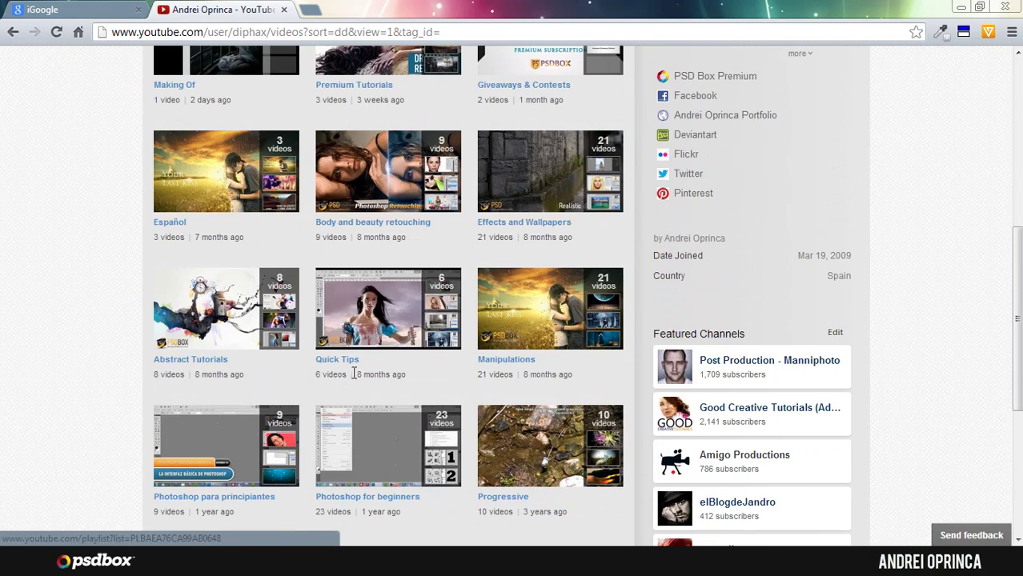
pyautogui.moveTo(377, 292)
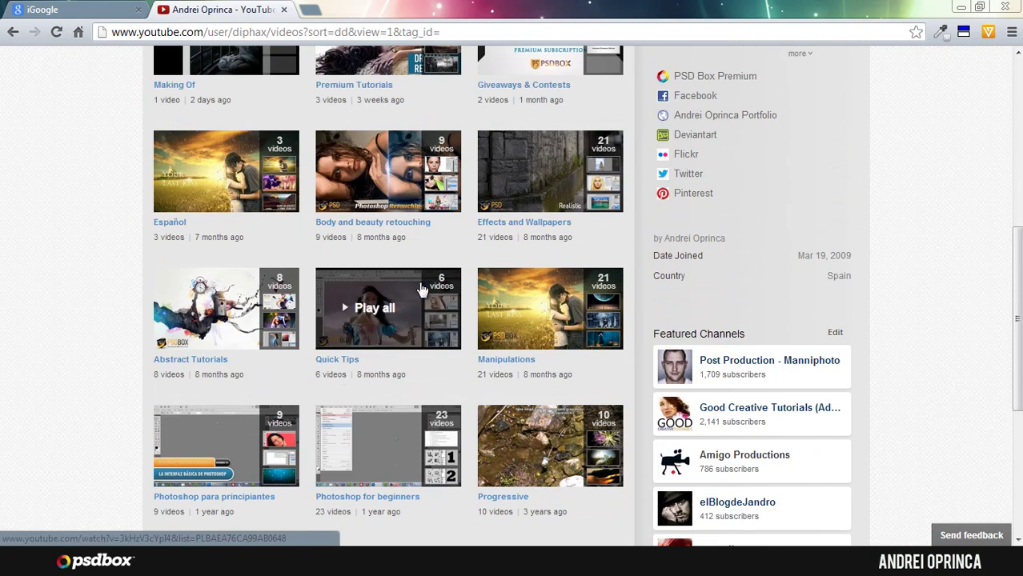
pyautogui.scroll(4, 128, 315)
pyautogui.scroll(-2, 128, 314)
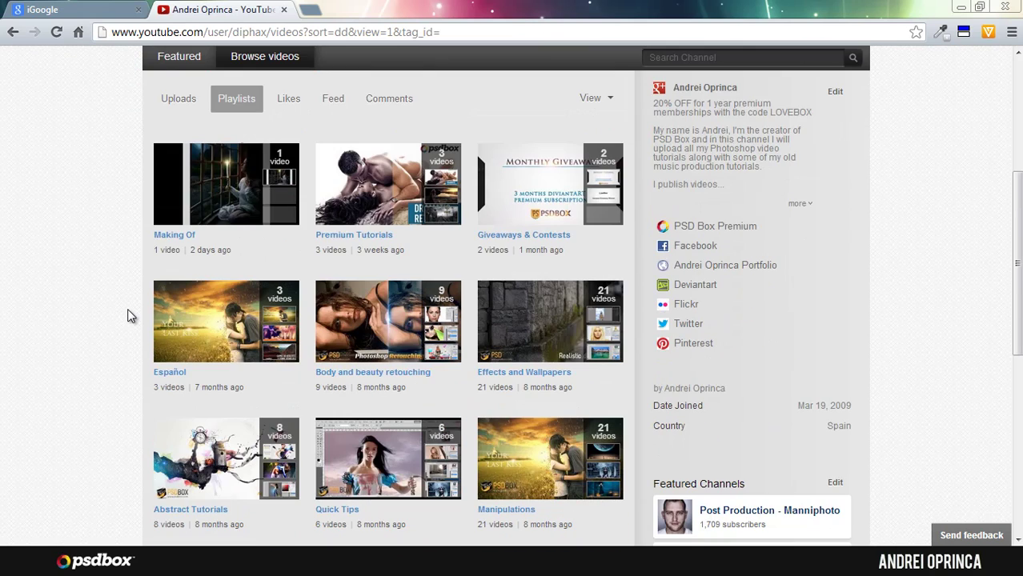
pyautogui.scroll(-3, 128, 314)
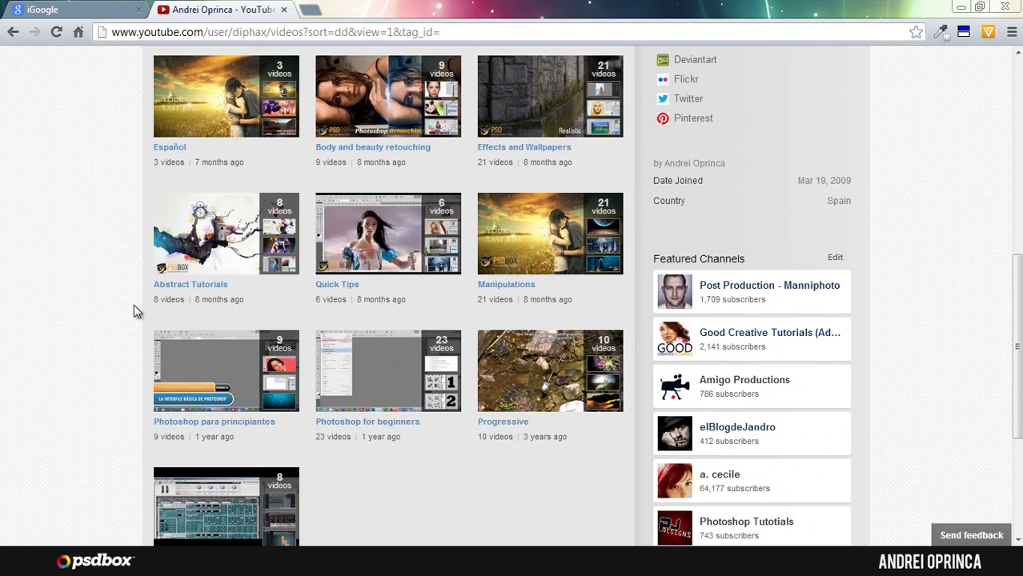
# Open the featured Post Production channel and scroll through its uploaded videos.
pyautogui.click(814, 290)
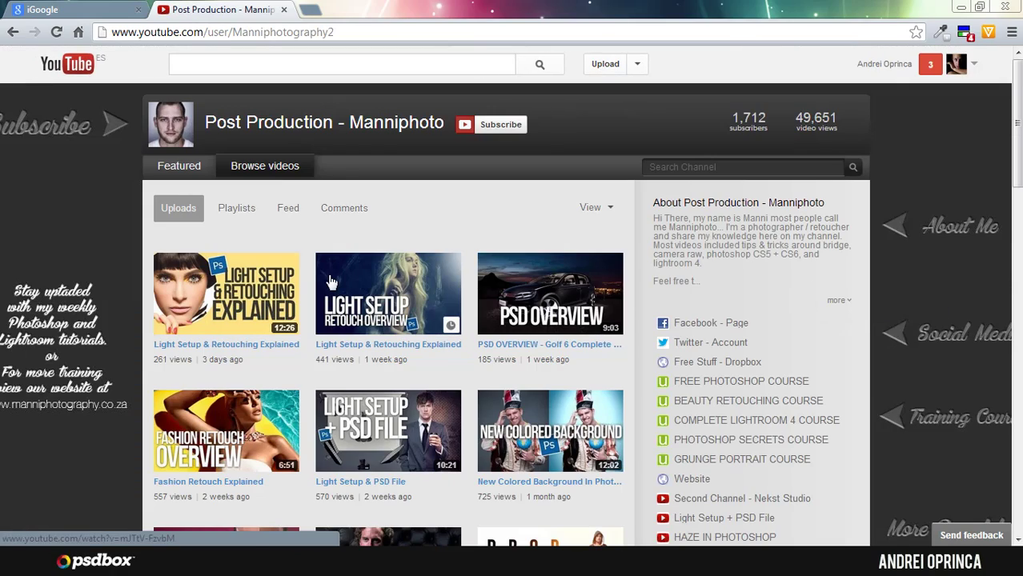
pyautogui.scroll(-3, 62, 265)
pyautogui.scroll(2, 41, 292)
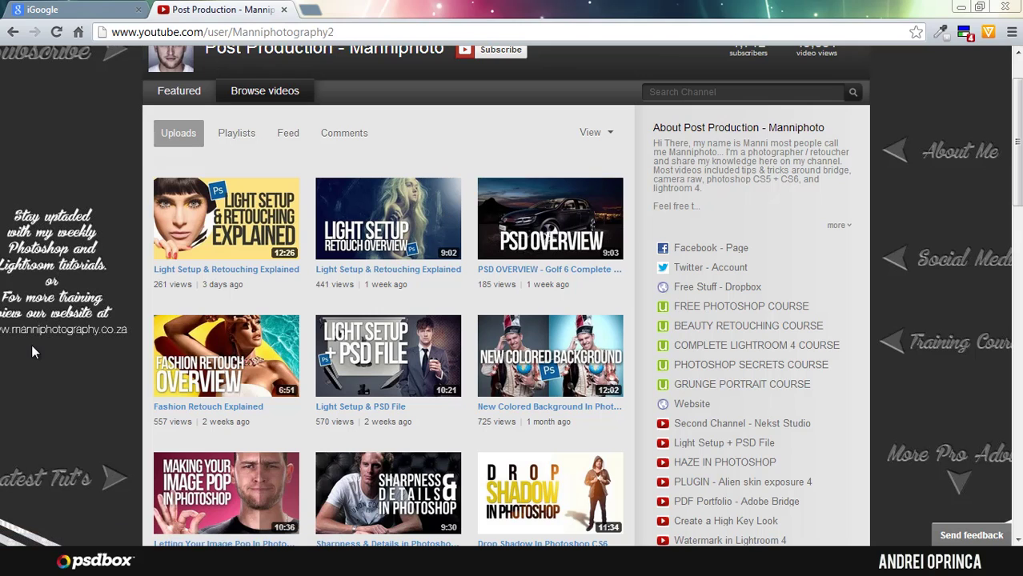
pyautogui.scroll(-1, 15, 401)
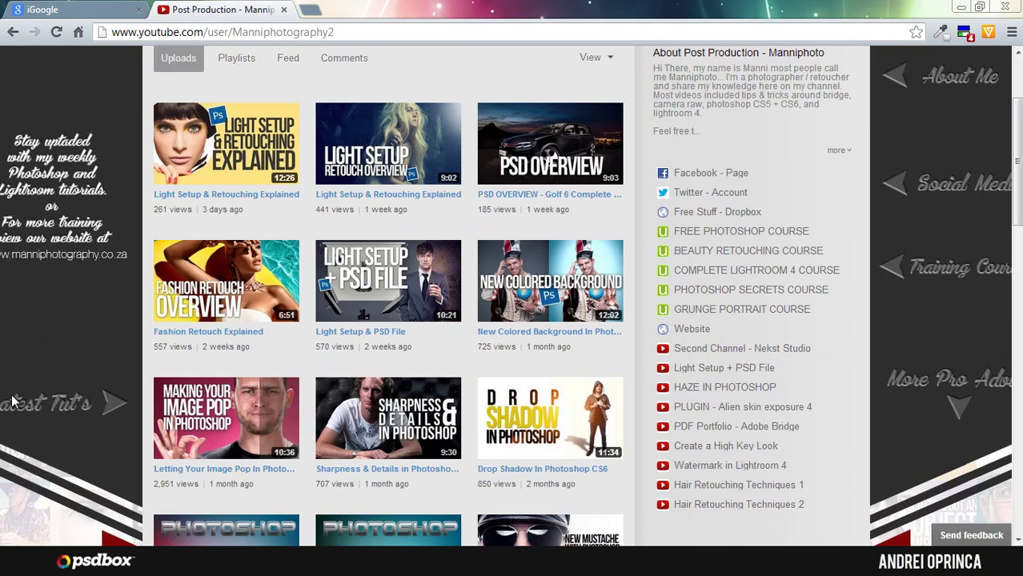
pyautogui.scroll(-1, 12, 402)
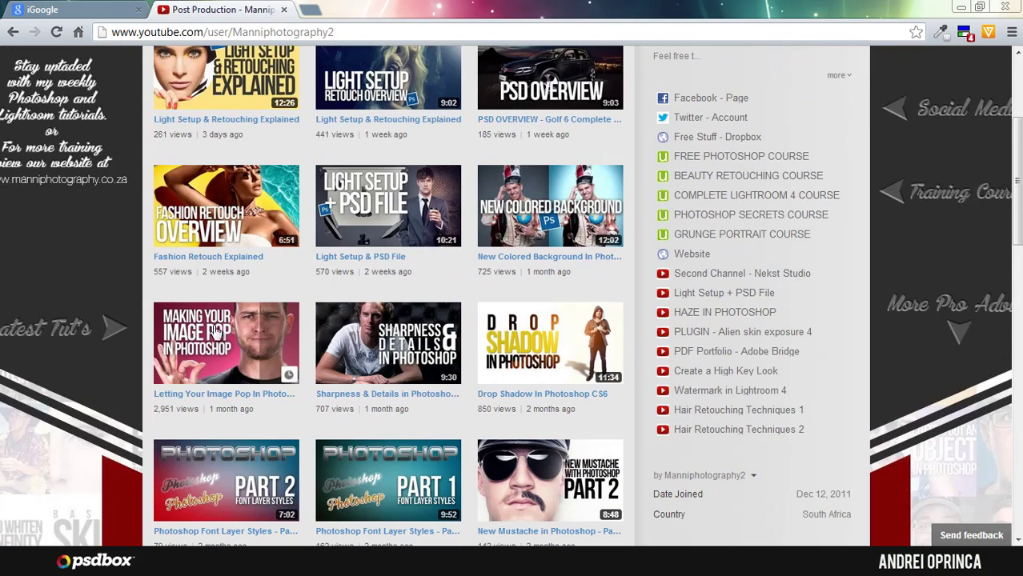
pyautogui.scroll(-3, 36, 350)
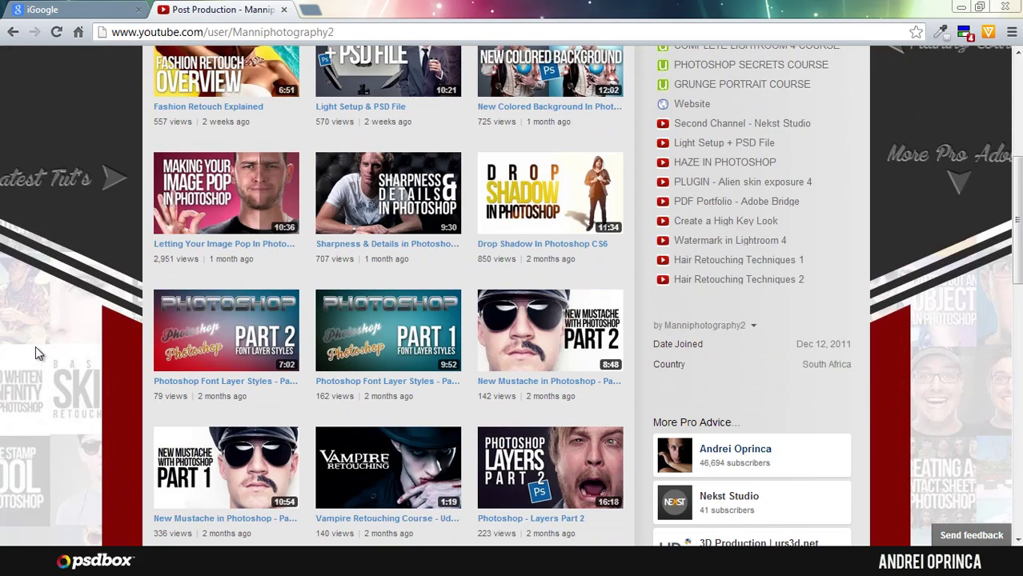
pyautogui.scroll(-1, 36, 353)
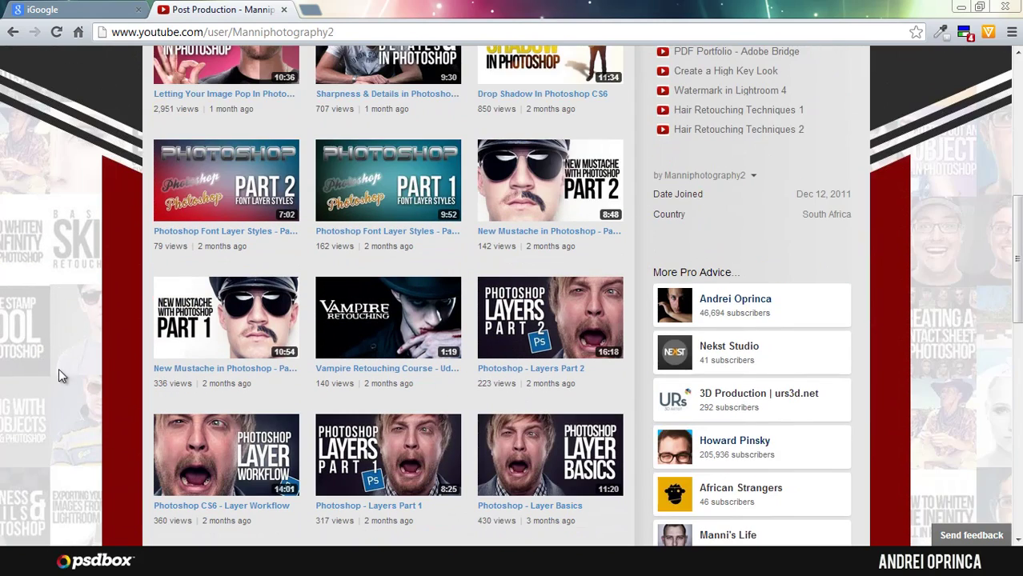
pyautogui.scroll(-10, 8, 384)
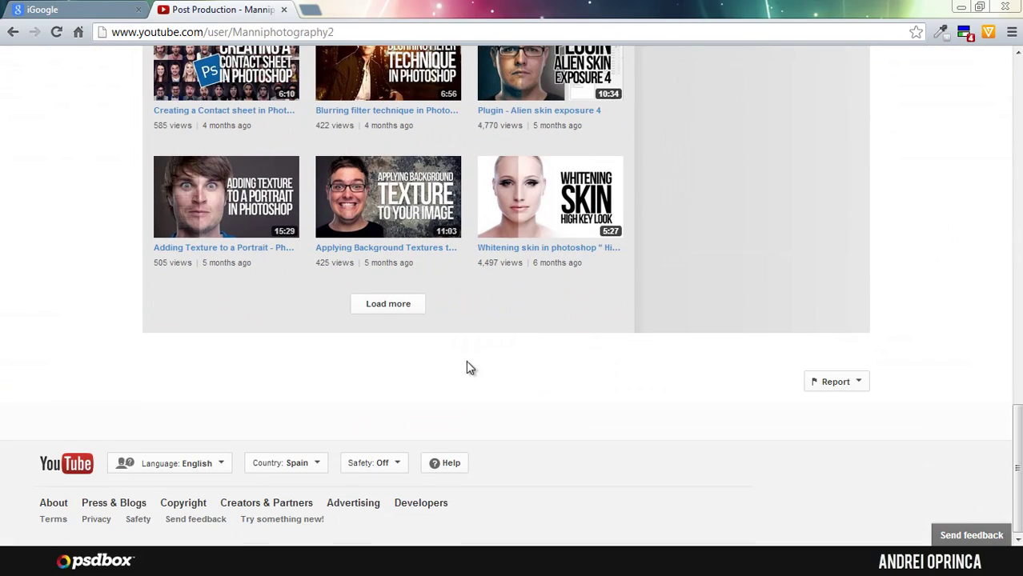
# Load more of the channel's older videos, browse them, and scroll back up.
pyautogui.click(384, 305)
pyautogui.scroll(-6, 2, 357)
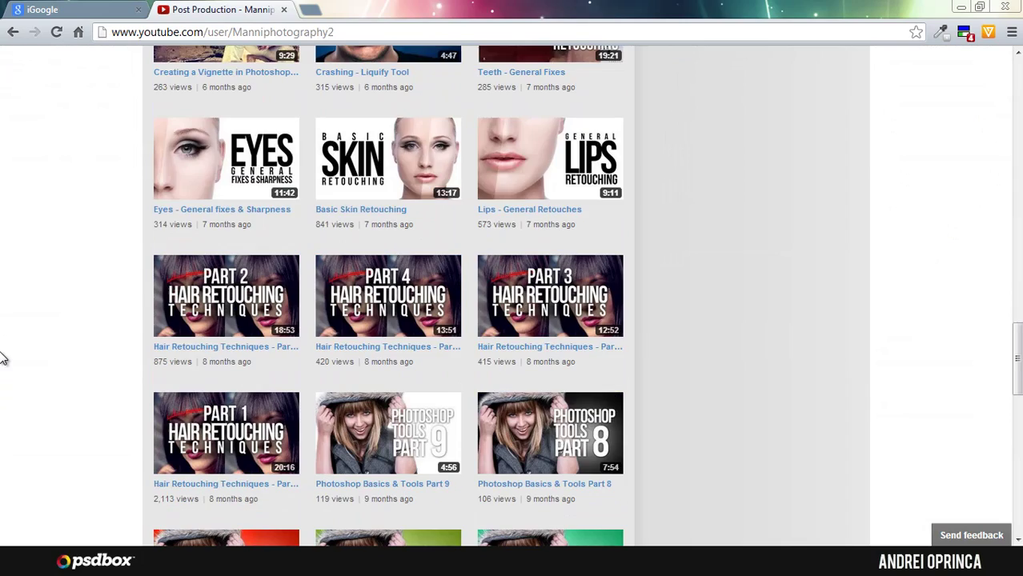
pyautogui.scroll(-4, 8, 384)
pyautogui.scroll(-3, 231, 334)
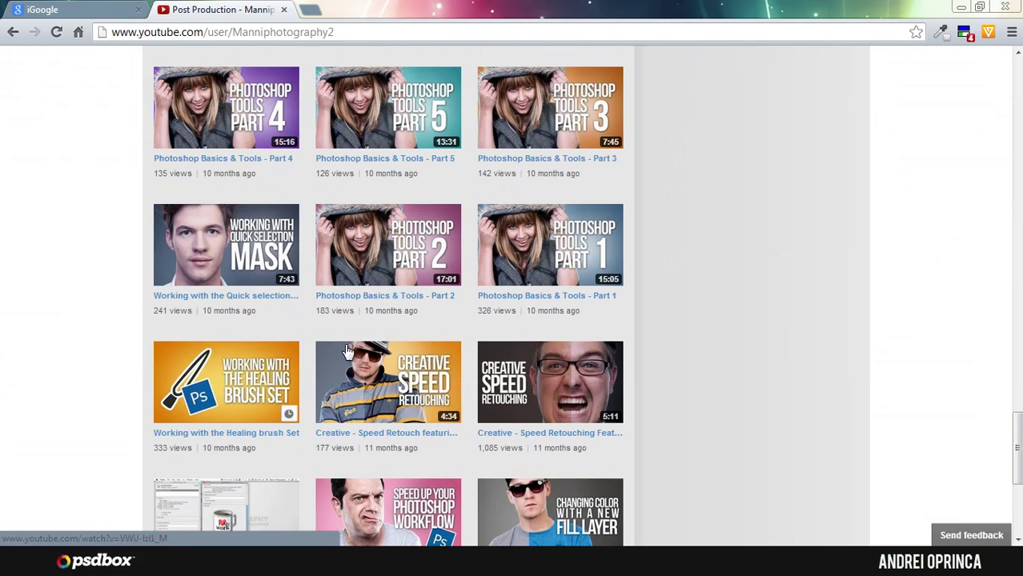
pyautogui.scroll(-2, 4, 362)
pyautogui.scroll(-1, 4, 363)
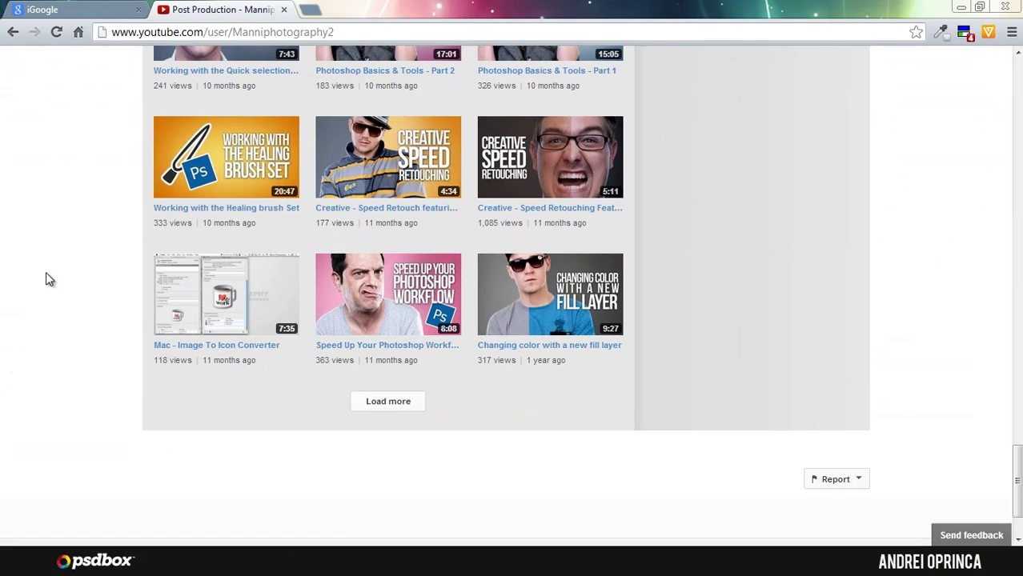
pyautogui.scroll(15, 34, 288)
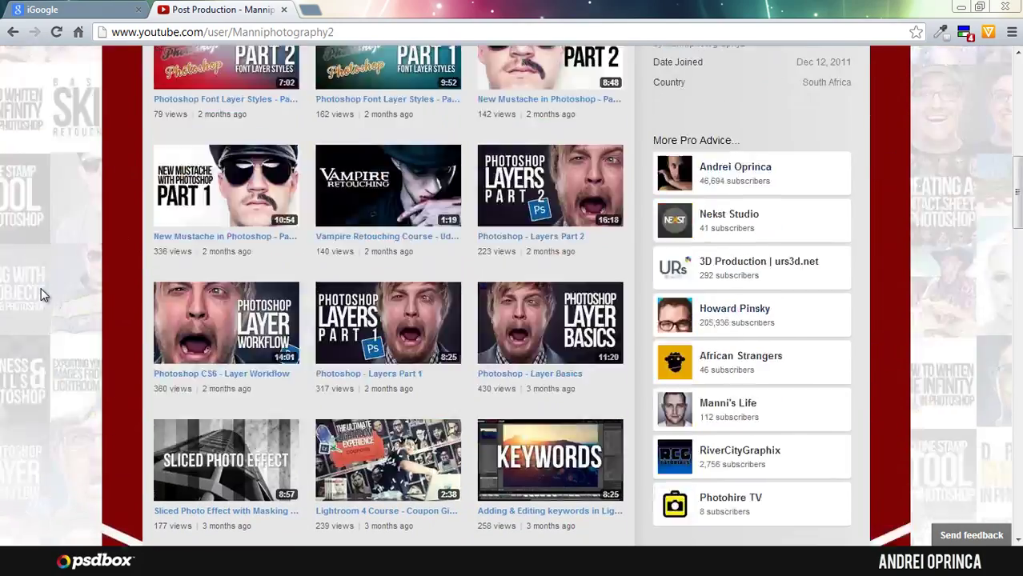
pyautogui.scroll(6, 76, 244)
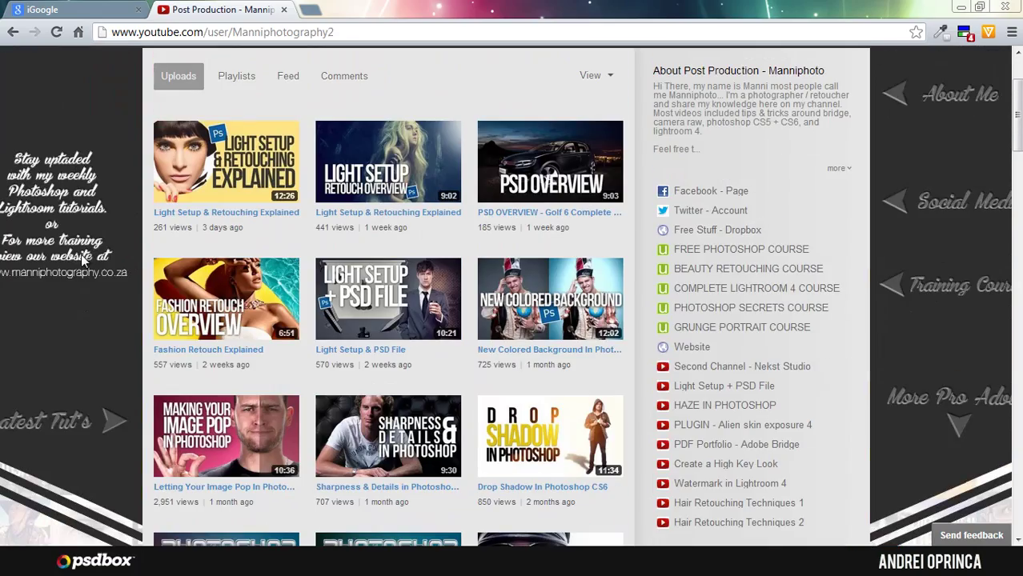
pyautogui.scroll(2, 3, 319)
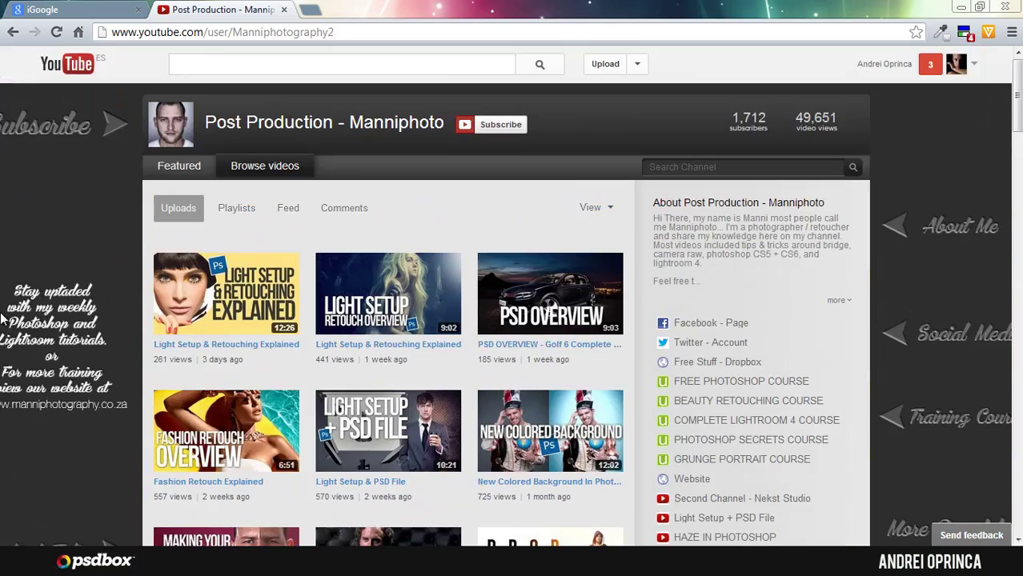